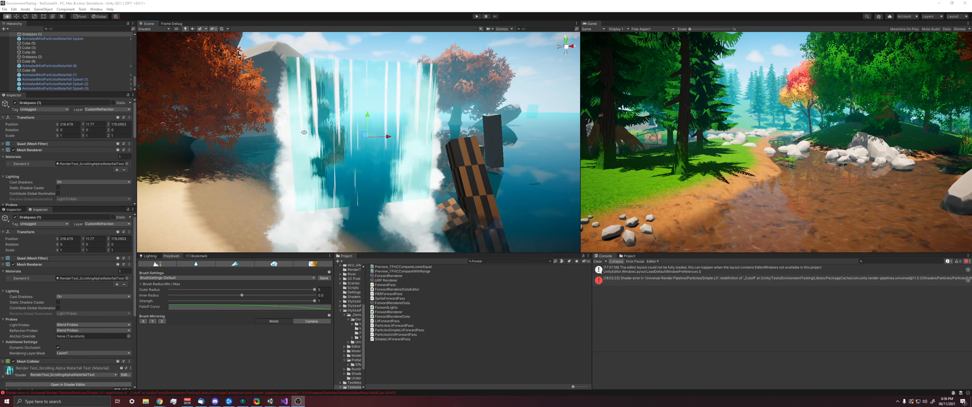
Step: Orbit around the waterfall and select an AnimatedMistParticlesWaterfall emitter to inspect the mist
{"action": "mouse_move", "coordinate": [331, 128]}
{"action": "right_mouse_down"}
{"action": "mouse_move", "coordinate": [363, 148]}
{"action": "mouse_move", "coordinate": [358, 120]}
{"action": "right_mouse_up"}
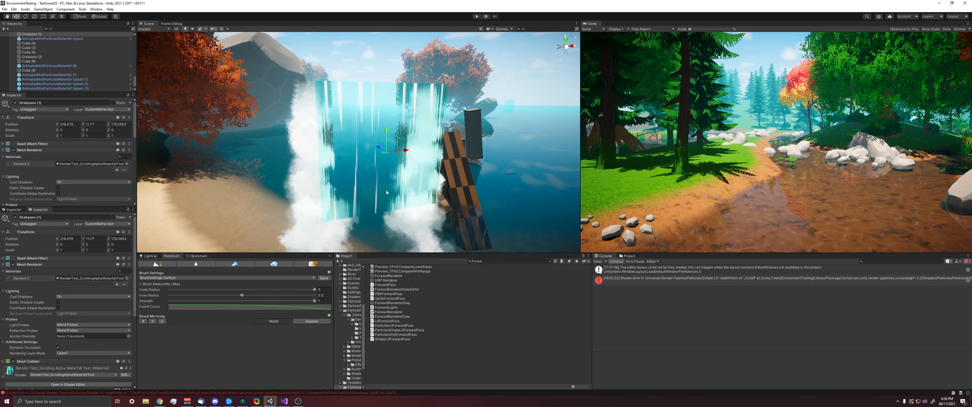
{"action": "mouse_move", "coordinate": [386, 120]}
{"action": "right_mouse_down"}
{"action": "mouse_move", "coordinate": [317, 141]}
{"action": "mouse_move", "coordinate": [380, 176]}
{"action": "mouse_move", "coordinate": [362, 170]}
{"action": "right_mouse_up"}
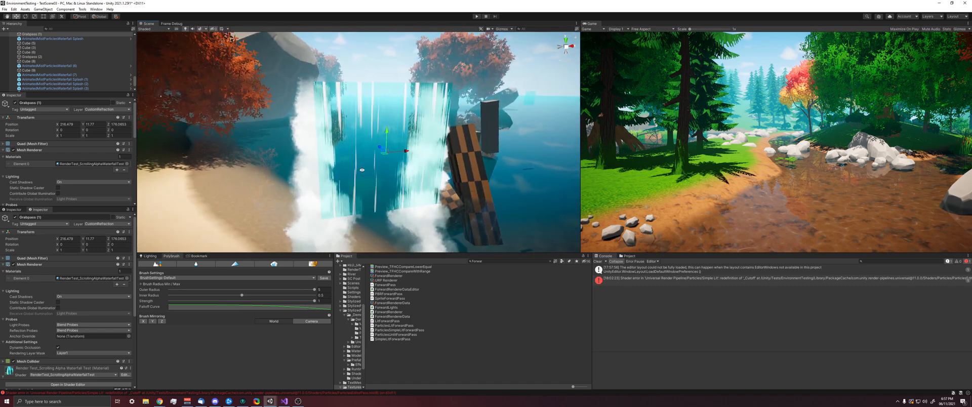
{"action": "right_click_drag", "start_coordinate": [362, 170], "coordinate": [308, 102]}
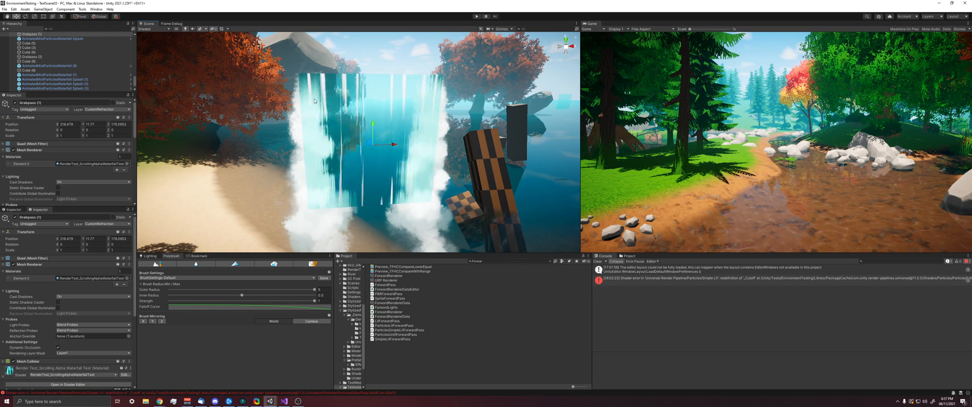
{"action": "left_click", "coordinate": [303, 90]}
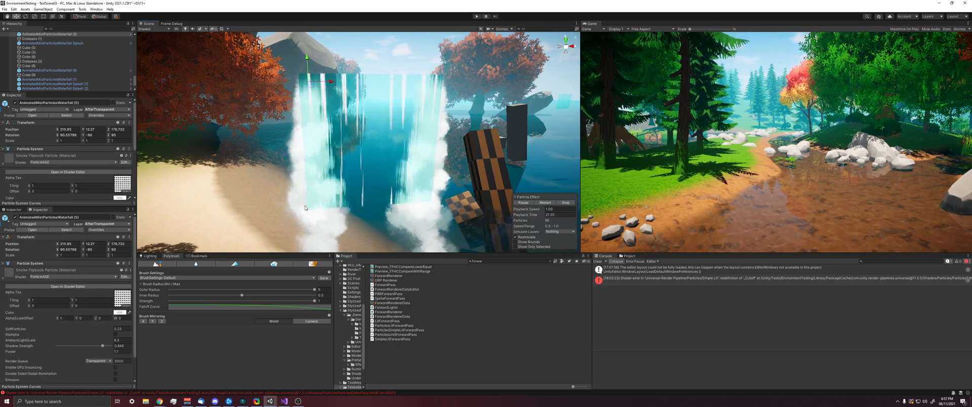
{"action": "right_click_drag", "start_coordinate": [327, 160], "coordinate": [388, 144]}
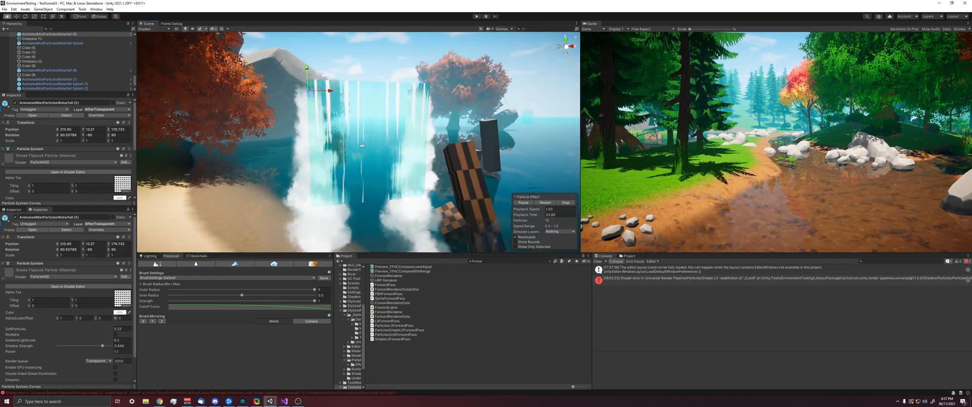
{"action": "mouse_move", "coordinate": [387, 144]}
{"action": "right_mouse_down"}
{"action": "mouse_move", "coordinate": [425, 82]}
{"action": "mouse_move", "coordinate": [419, 88]}
{"action": "right_mouse_up"}
Step: Raise another mist emitter slightly on Y and play its particle effect from a side view
{"action": "left_click", "coordinate": [426, 82]}
{"action": "left_click_drag", "start_coordinate": [425, 72], "coordinate": [429, 58]}
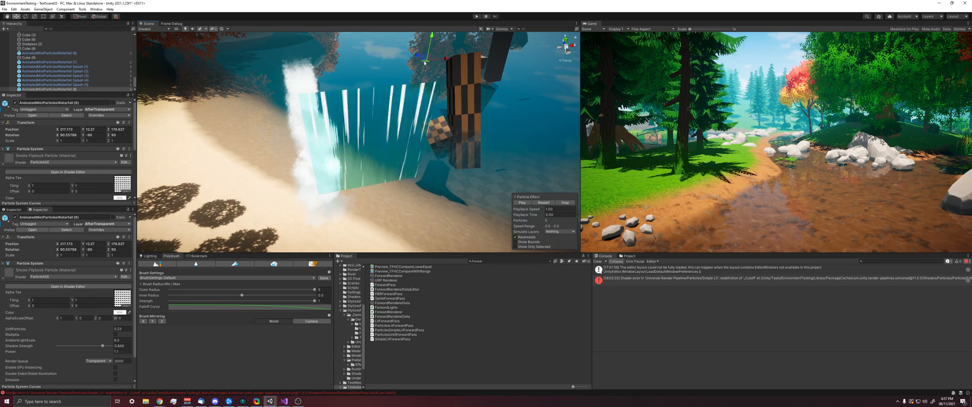
{"action": "left_click", "coordinate": [435, 125]}
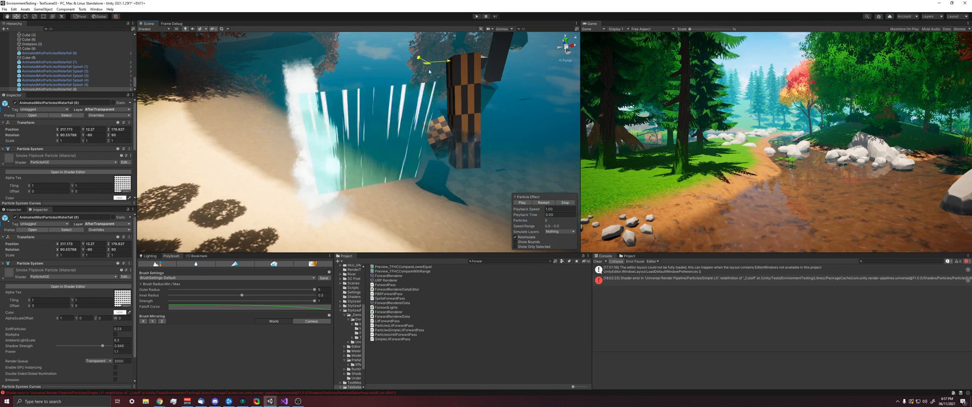
{"action": "left_click", "coordinate": [522, 202]}
{"action": "mouse_move", "coordinate": [455, 137]}
{"action": "right_mouse_down"}
{"action": "mouse_move", "coordinate": [387, 108]}
{"action": "mouse_move", "coordinate": [332, 162]}
{"action": "mouse_move", "coordinate": [345, 103]}
{"action": "mouse_move", "coordinate": [380, 78]}
{"action": "mouse_move", "coordinate": [344, 144]}
{"action": "right_mouse_up"}
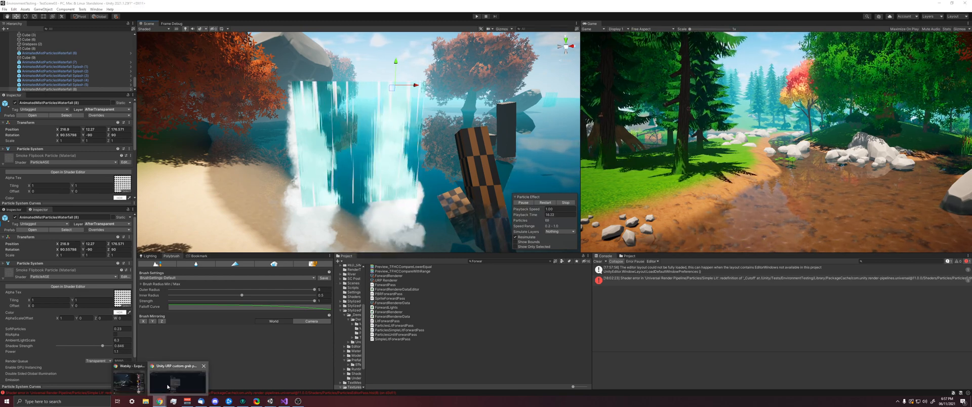
Step: Review the GrabScreenFeature.cs gist in the browser, then return to the RefractedTransparent Unity project
{"action": "left_click", "coordinate": [159, 401]}
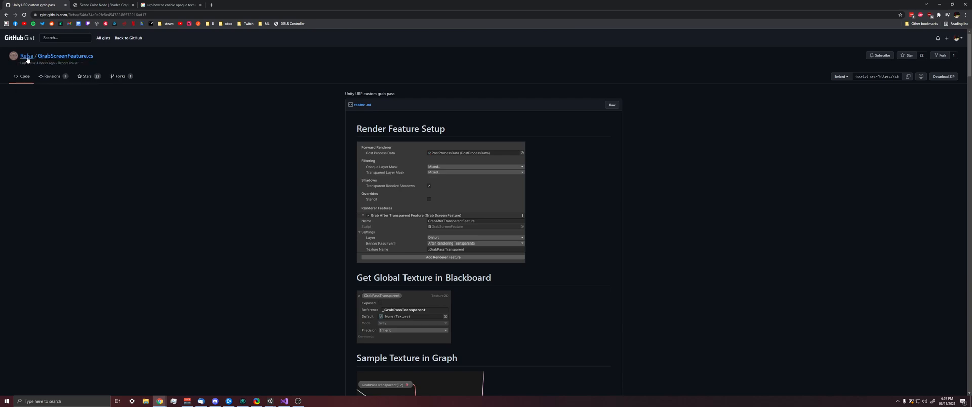
{"action": "scroll", "coordinate": [439, 186], "scroll_direction": "down", "scroll_amount": 2}
{"action": "scroll", "coordinate": [439, 186], "scroll_direction": "down", "scroll_amount": 8}
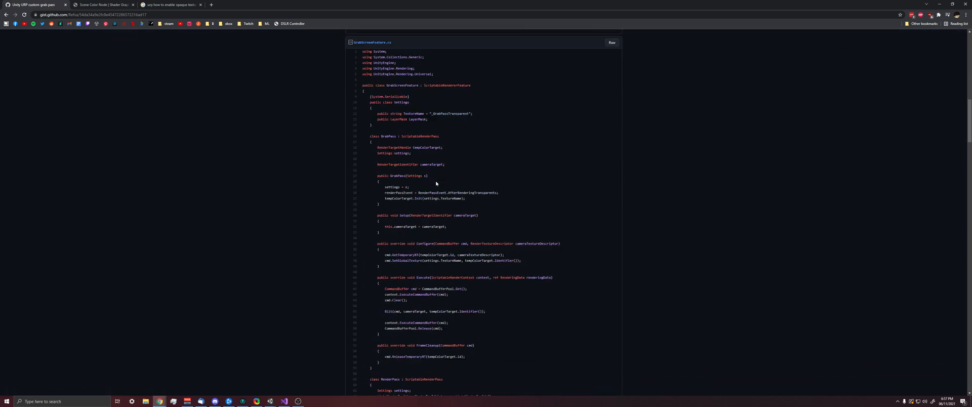
{"action": "scroll", "coordinate": [437, 184], "scroll_direction": "up", "scroll_amount": 1}
{"action": "scroll", "coordinate": [437, 182], "scroll_direction": "up", "scroll_amount": 1}
{"action": "scroll", "coordinate": [437, 183], "scroll_direction": "up", "scroll_amount": 1}
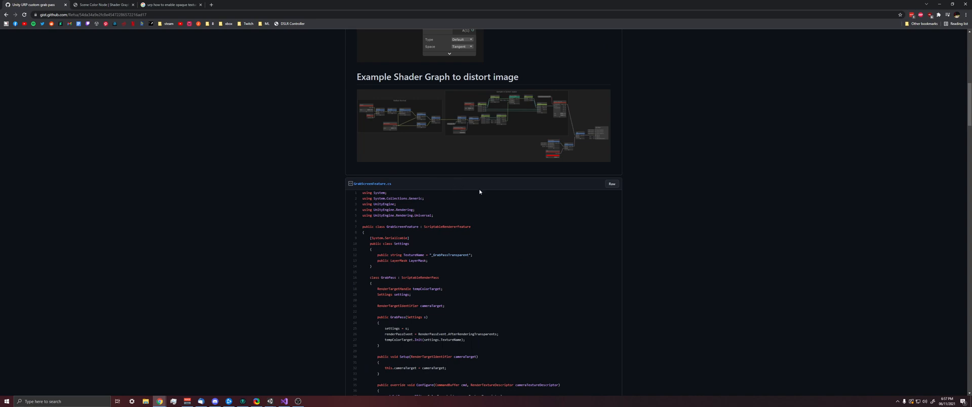
{"action": "scroll", "coordinate": [480, 192], "scroll_direction": "down", "scroll_amount": 2}
{"action": "scroll", "coordinate": [480, 192], "scroll_direction": "down", "scroll_amount": 3}
{"action": "scroll", "coordinate": [480, 191], "scroll_direction": "up", "scroll_amount": 5}
{"action": "scroll", "coordinate": [373, 361], "scroll_direction": "up", "scroll_amount": 5}
{"action": "scroll", "coordinate": [373, 361], "scroll_direction": "up", "scroll_amount": 5}
{"action": "left_click", "coordinate": [284, 401]}
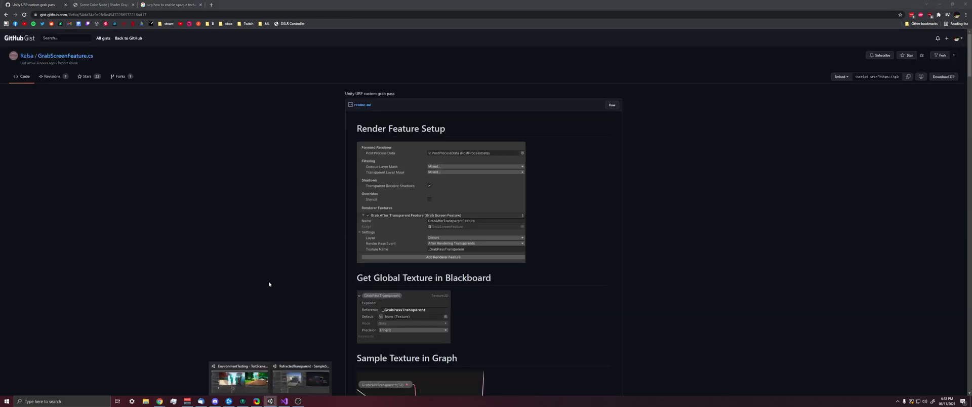
{"action": "left_click", "coordinate": [293, 379]}
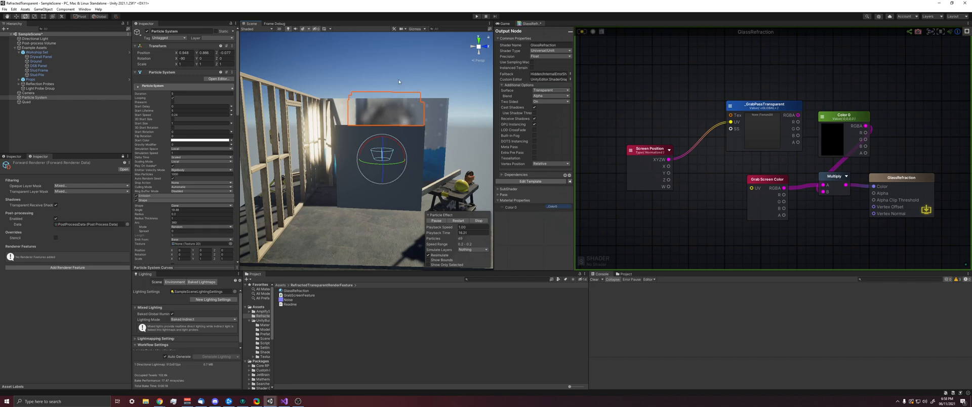
Step: Show the Game view instead of the shader graph and select the Quad near the drywall panel
{"action": "right_click_drag", "start_coordinate": [390, 79], "coordinate": [307, 136]}
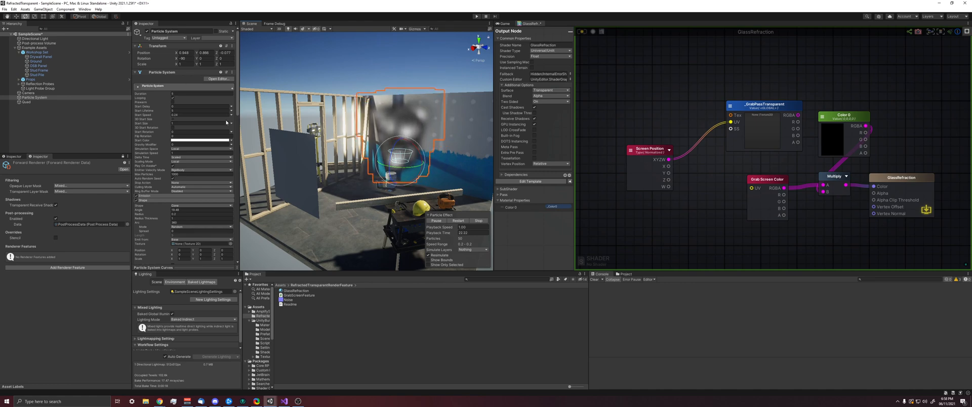
{"action": "right_click_drag", "start_coordinate": [349, 135], "coordinate": [344, 158]}
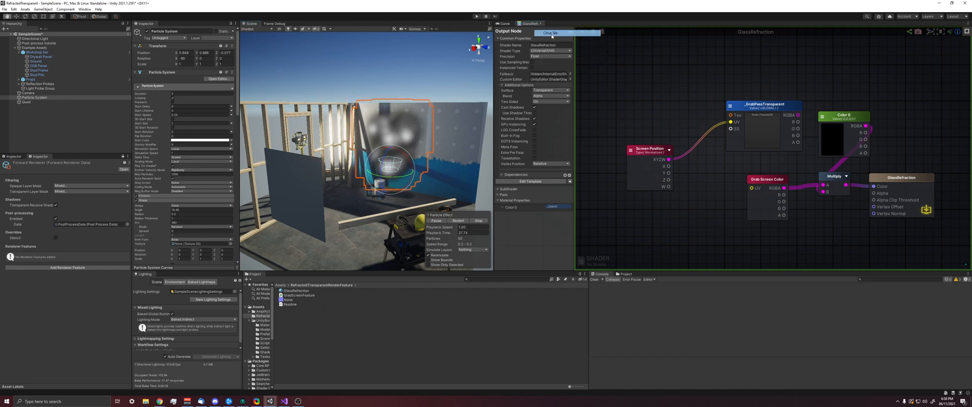
{"action": "left_click", "coordinate": [505, 23]}
{"action": "mouse_move", "coordinate": [380, 137]}
{"action": "right_mouse_down"}
{"action": "mouse_move", "coordinate": [411, 151]}
{"action": "mouse_move", "coordinate": [396, 159]}
{"action": "right_mouse_up"}
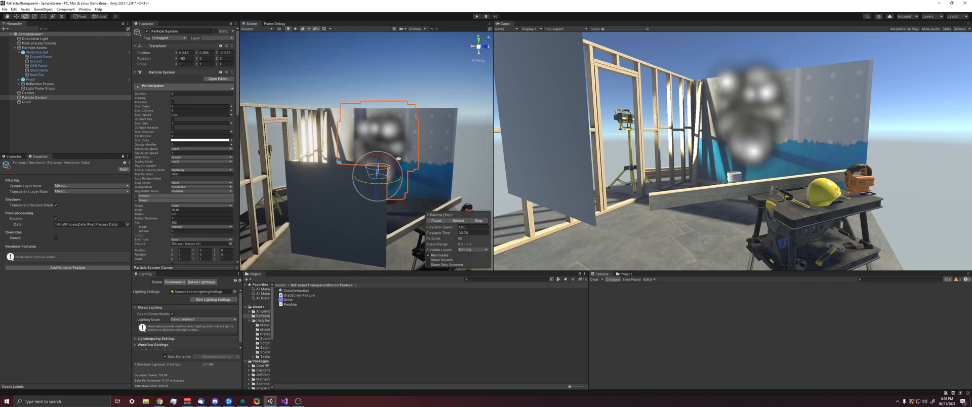
{"action": "mouse_move", "coordinate": [415, 146]}
{"action": "right_mouse_down"}
{"action": "mouse_move", "coordinate": [342, 171]}
{"action": "mouse_move", "coordinate": [358, 193]}
{"action": "mouse_move", "coordinate": [368, 139]}
{"action": "mouse_move", "coordinate": [366, 161]}
{"action": "mouse_move", "coordinate": [342, 171]}
{"action": "right_mouse_up"}
{"action": "left_click", "coordinate": [342, 172]}
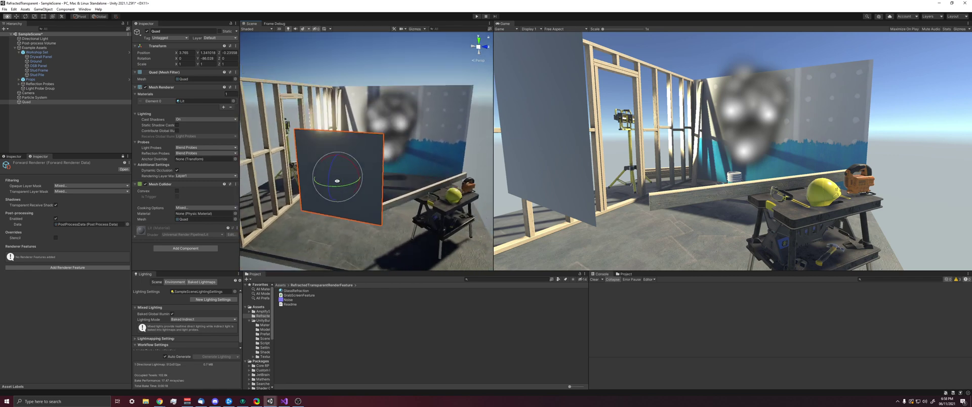
Step: Move the glass Quad to the left with the move tool and select it in the Hierarchy
{"action": "key", "text": "w"}
{"action": "left_click_drag", "start_coordinate": [357, 172], "coordinate": [326, 192]}
{"action": "right_click_drag", "start_coordinate": [327, 192], "coordinate": [366, 182]}
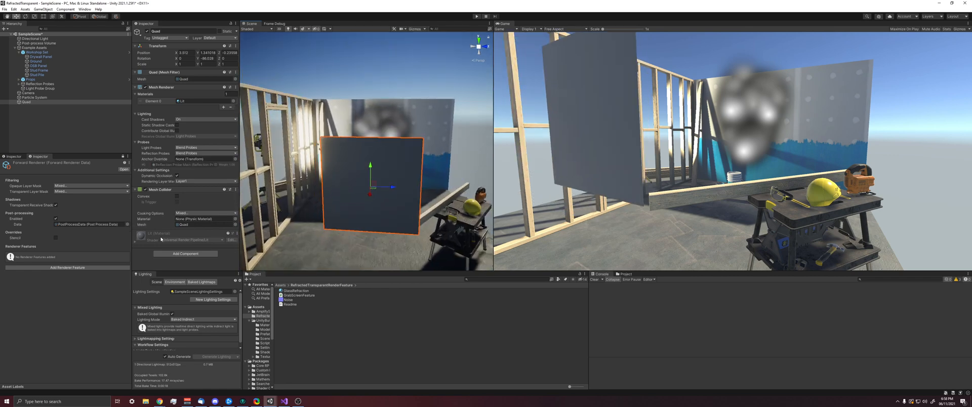
{"action": "left_click", "coordinate": [36, 101]}
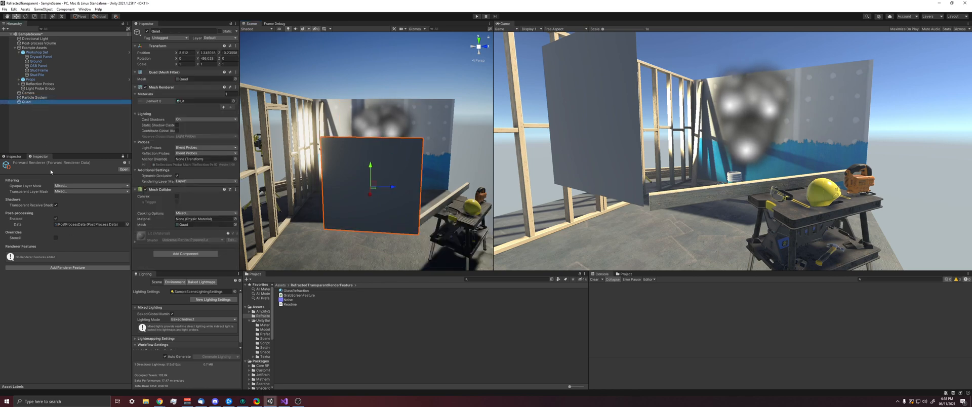
Step: Locate the ForwardRenderer asset via project search and reveal it in its Settings folder
{"action": "left_click", "coordinate": [486, 280]}
{"action": "type", "text": "Forwar"}
{"action": "type", "text": "d"}
{"action": "key", "text": "Down"}
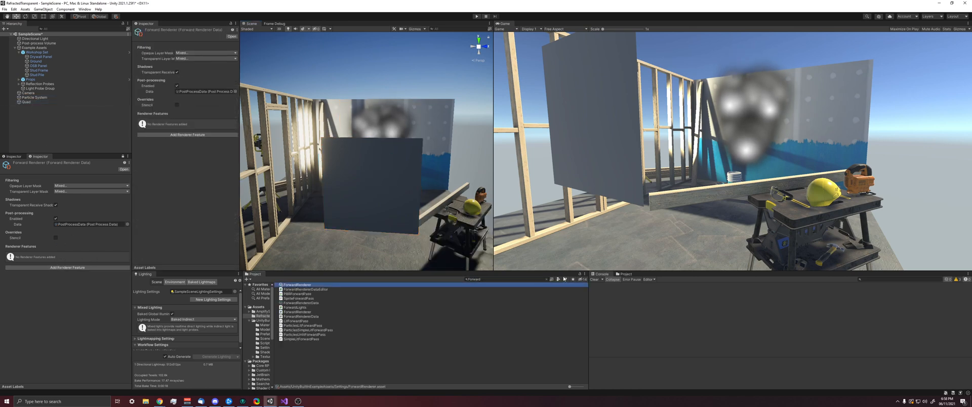
{"action": "key", "text": "Escape"}
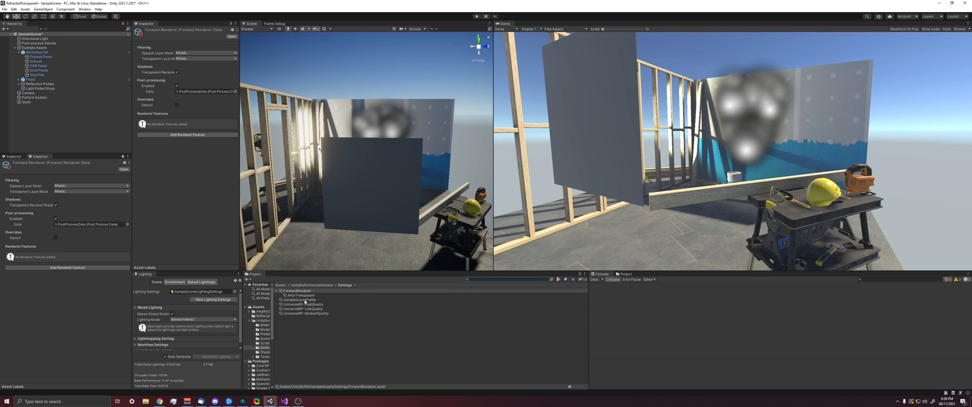
Step: Enable Depth and Opaque textures on the High, Low and Medium quality UniversalRP pipeline assets
{"action": "left_click", "coordinate": [308, 304]}
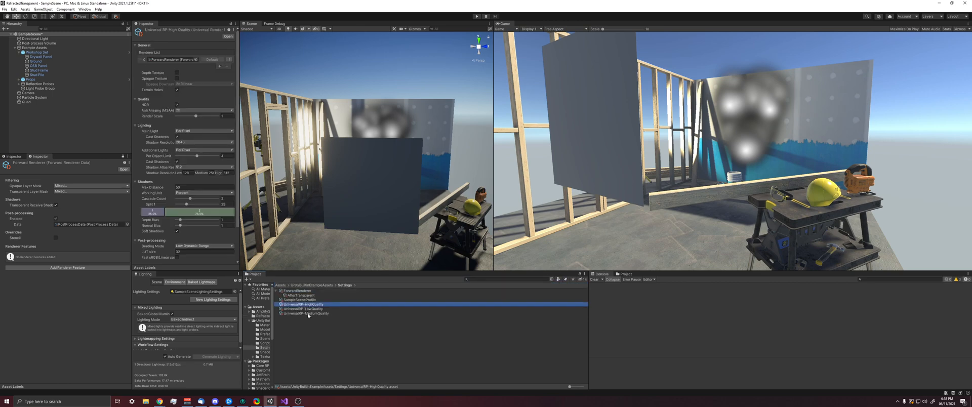
{"action": "left_click", "coordinate": [178, 73]}
{"action": "left_click", "coordinate": [308, 309]}
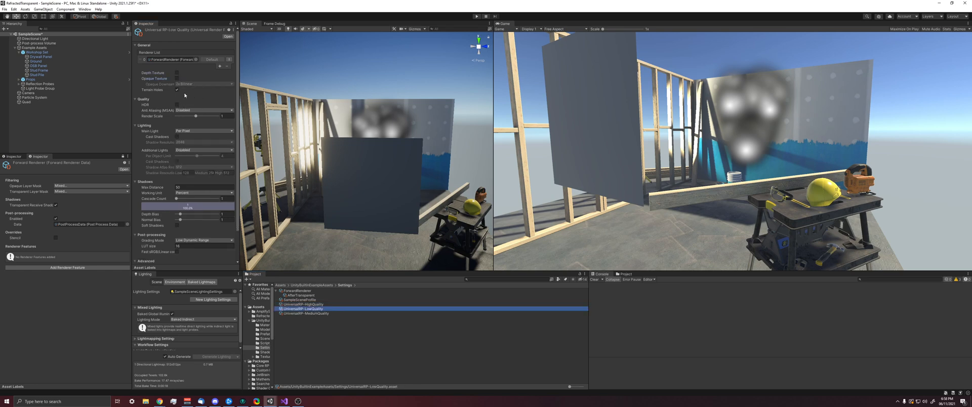
{"action": "left_click", "coordinate": [177, 74]}
{"action": "left_click", "coordinate": [326, 314]}
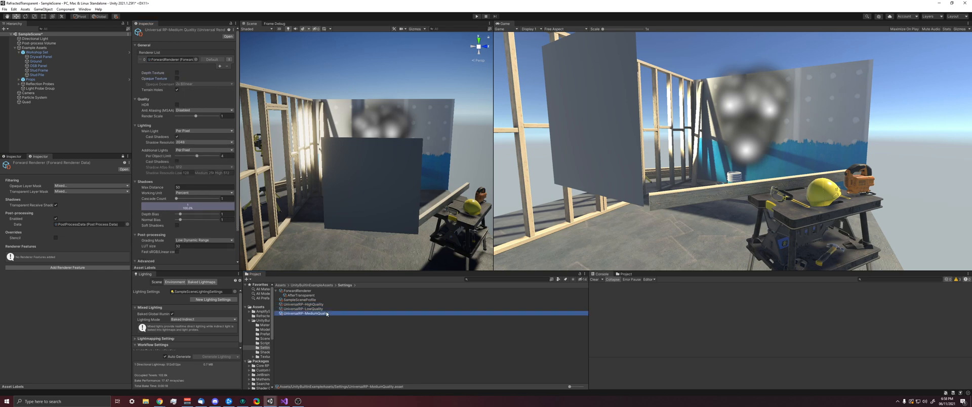
{"action": "left_click", "coordinate": [177, 73]}
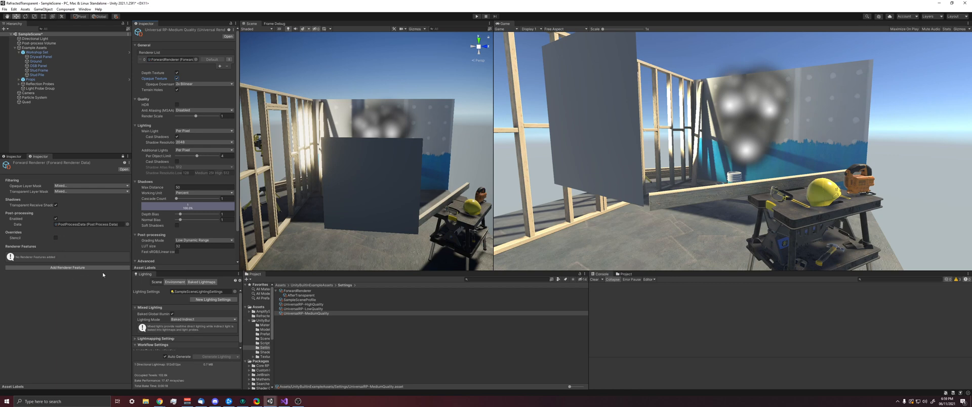
Step: Add a Grab Screen Feature to the Forward Renderer and start editing its name
{"action": "left_click", "coordinate": [71, 268]}
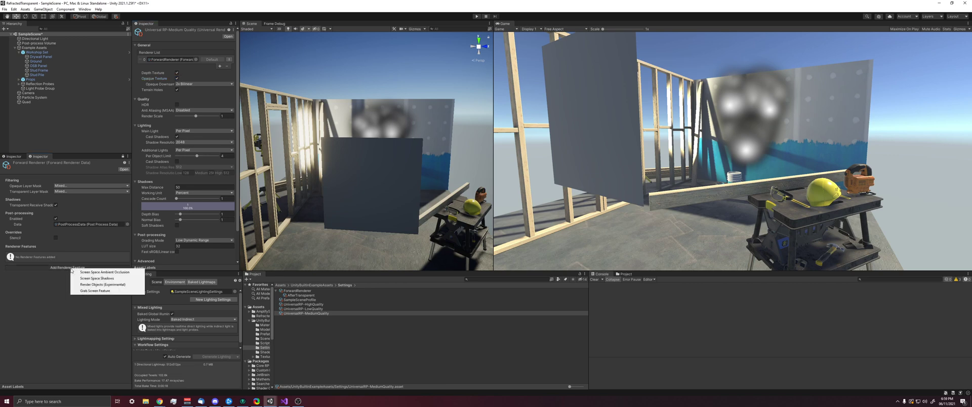
{"action": "left_click", "coordinate": [99, 292]}
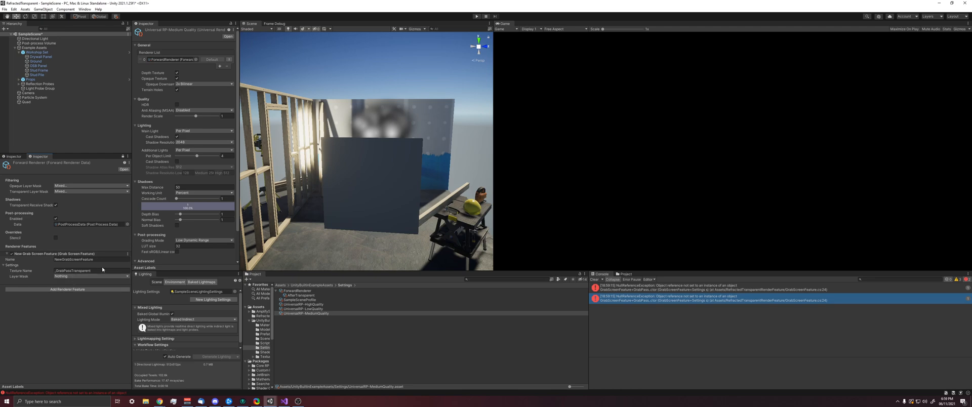
{"action": "left_click", "coordinate": [90, 270]}
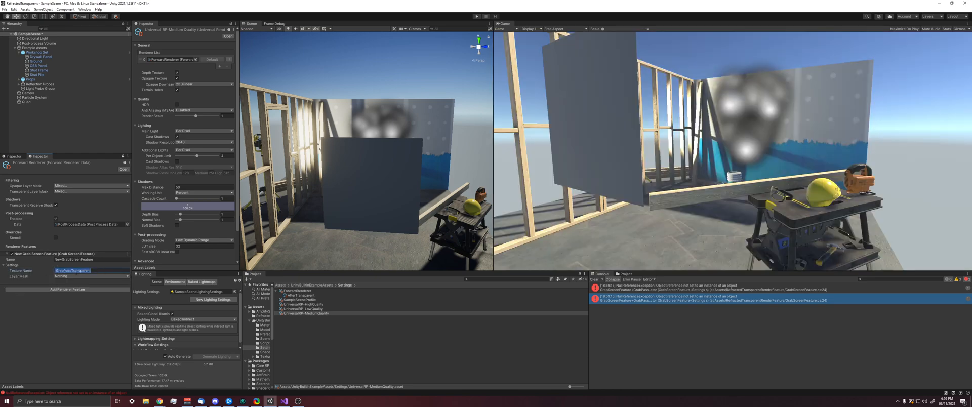
{"action": "left_click", "coordinate": [90, 259]}
{"action": "type", "text": "AfterTransparent"}
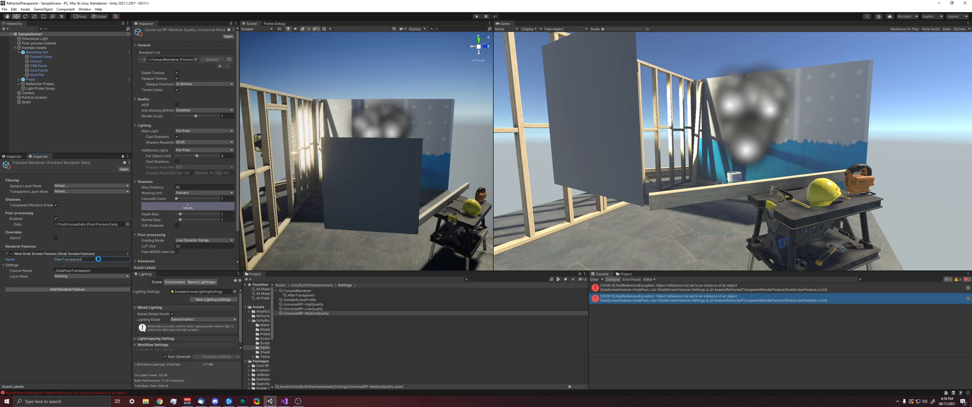
Step: Name the feature AfterTransparent, keeping _GrabPassTransparent as its texture name
{"action": "key", "text": "Return"}
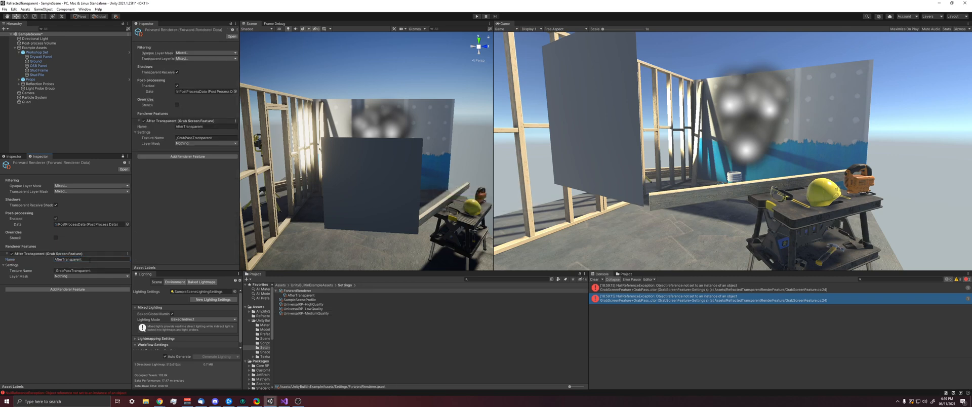
{"action": "left_click", "coordinate": [80, 261]}
{"action": "key", "text": "End"}
{"action": "left_click", "coordinate": [72, 270]}
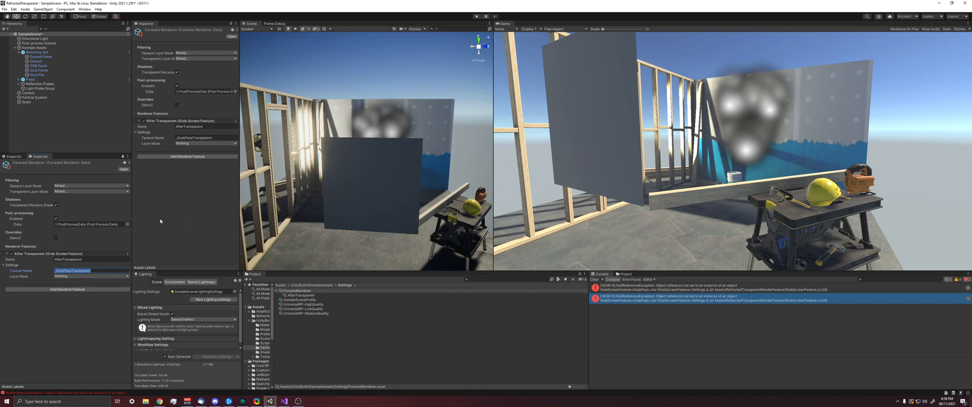
Step: Name User Layer 6 AfterTransparent in the Tags and Layers settings
{"action": "left_click", "coordinate": [929, 16]}
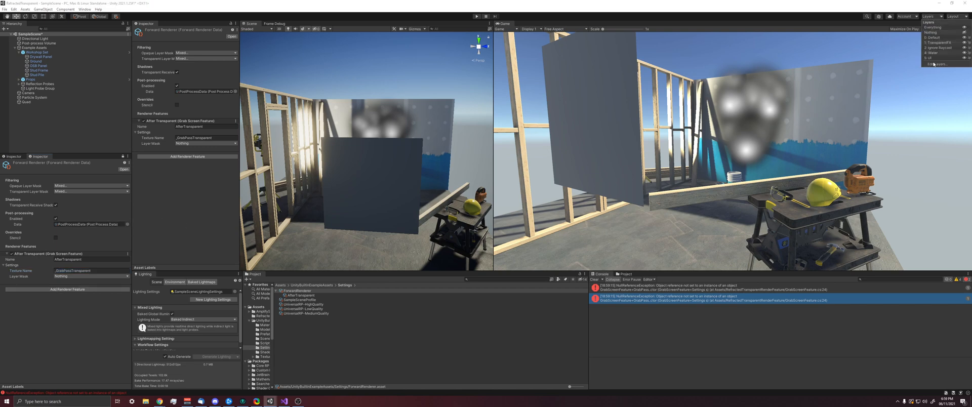
{"action": "left_click", "coordinate": [943, 65]}
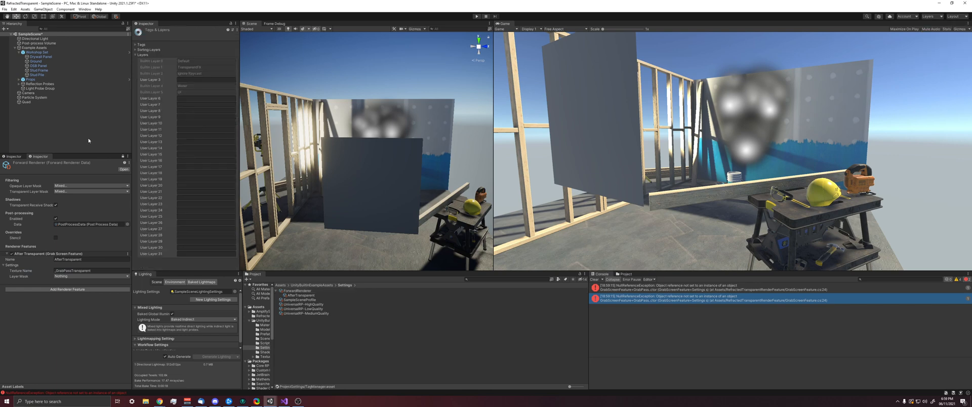
{"action": "left_click", "coordinate": [190, 98]}
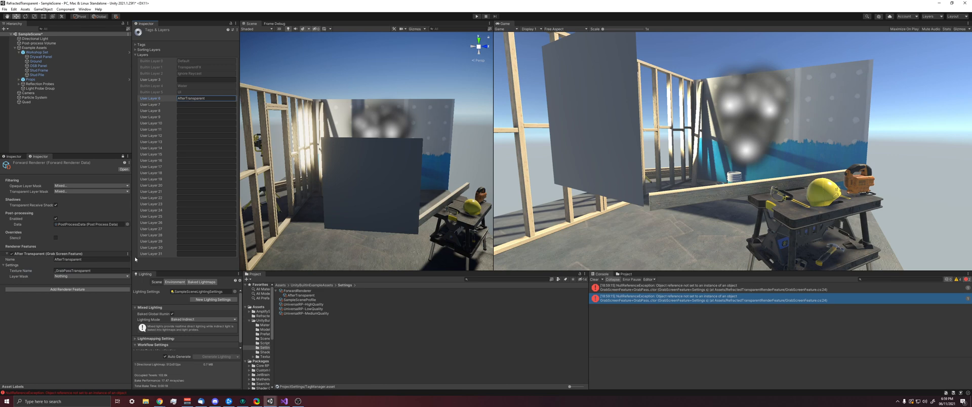
{"action": "type", "text": "AfterTransparent"}
Step: Toggle AfterTransparent in the renderer's opaque and transparent masks and set it as the grab feature's layer mask
{"action": "left_click", "coordinate": [58, 186]}
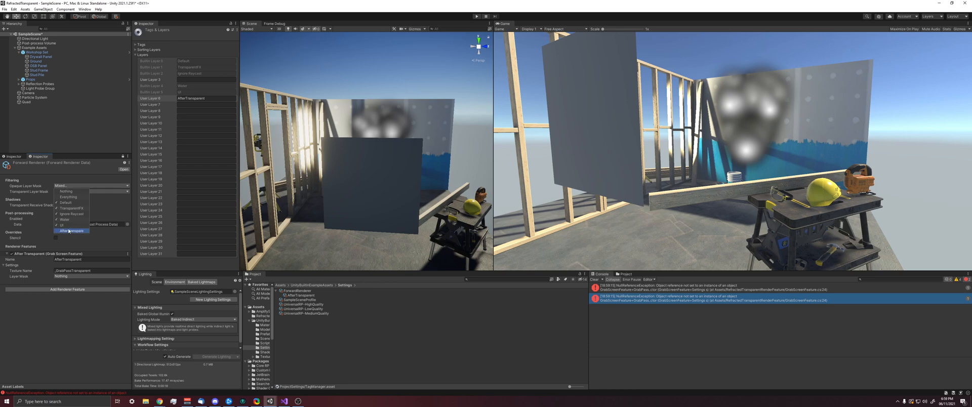
{"action": "left_click", "coordinate": [77, 224]}
{"action": "left_click", "coordinate": [107, 191]}
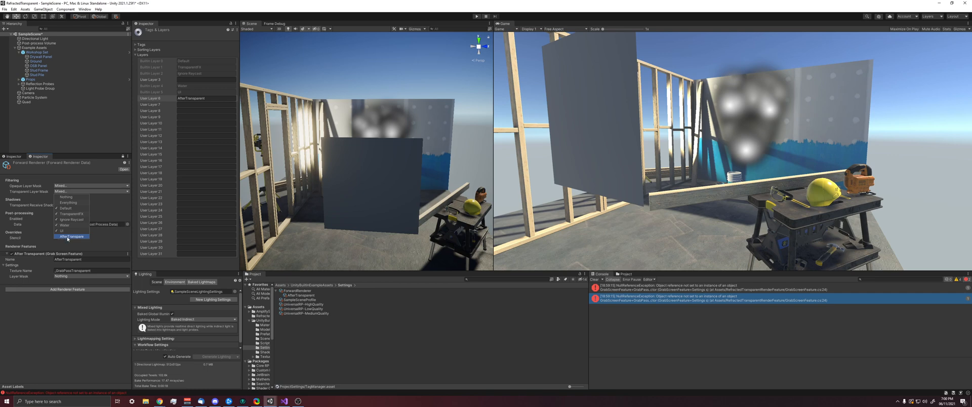
{"action": "left_click", "coordinate": [64, 238]}
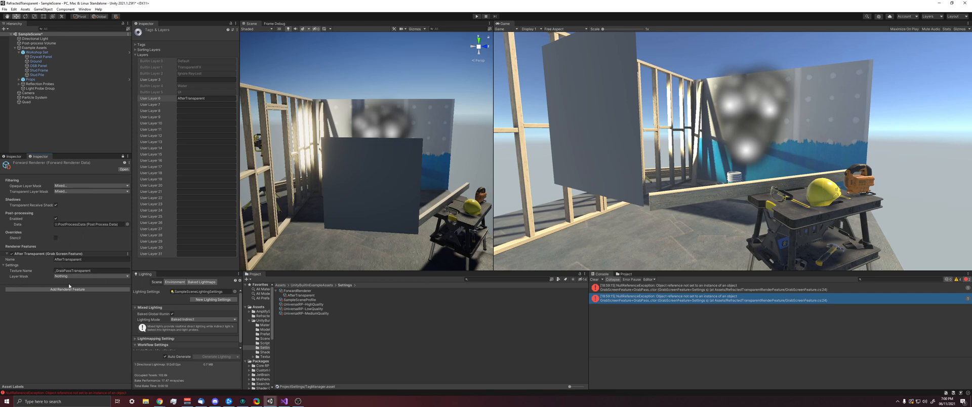
{"action": "left_click", "coordinate": [91, 276]}
{"action": "left_click", "coordinate": [72, 321]}
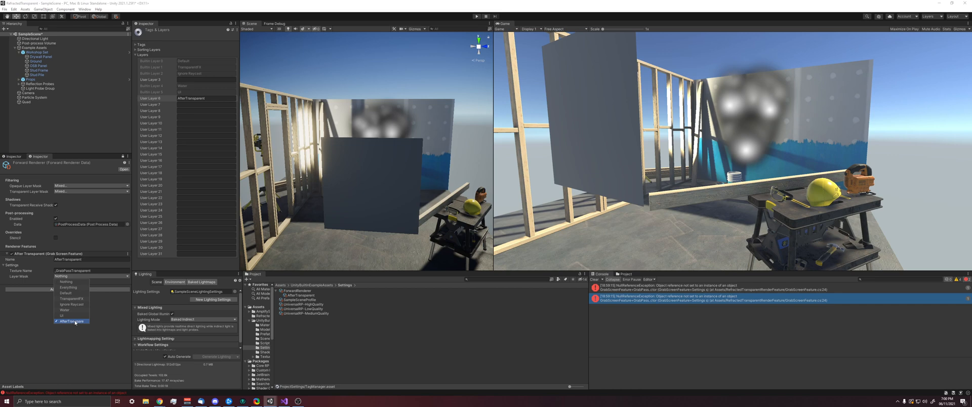
Step: Toggle the main Camera component off and on and clear the null-reference errors from the Console
{"action": "left_click", "coordinate": [100, 346]}
{"action": "left_click", "coordinate": [613, 285]}
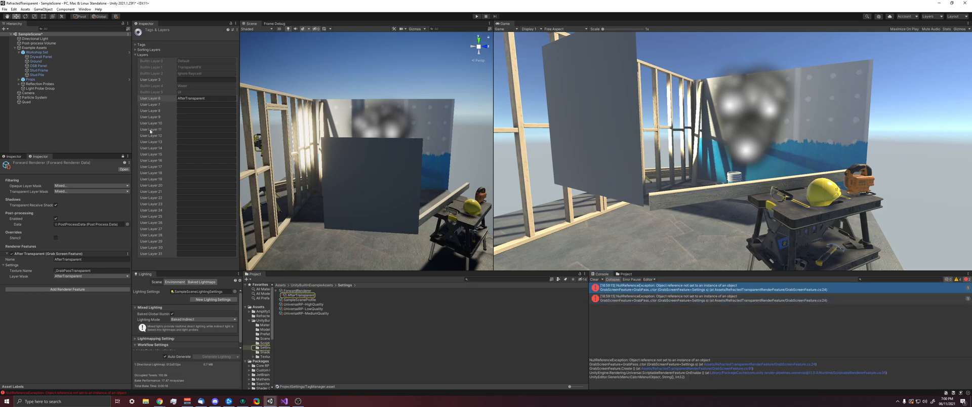
{"action": "left_click", "coordinate": [28, 92]}
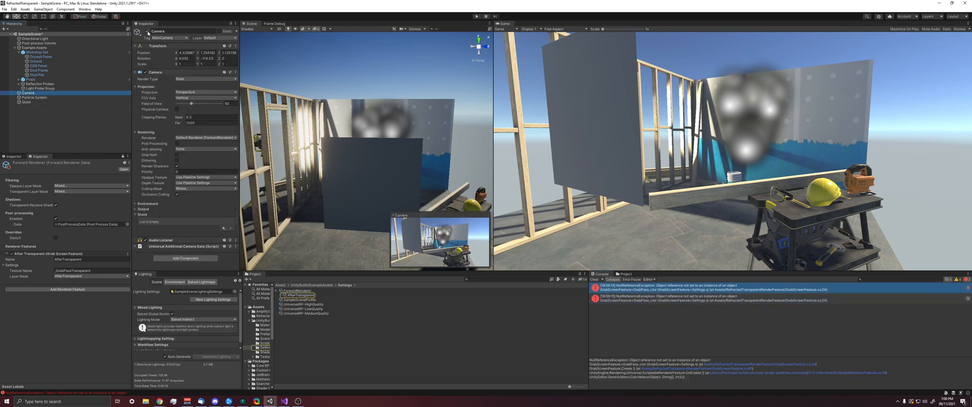
{"action": "left_click", "coordinate": [147, 33]}
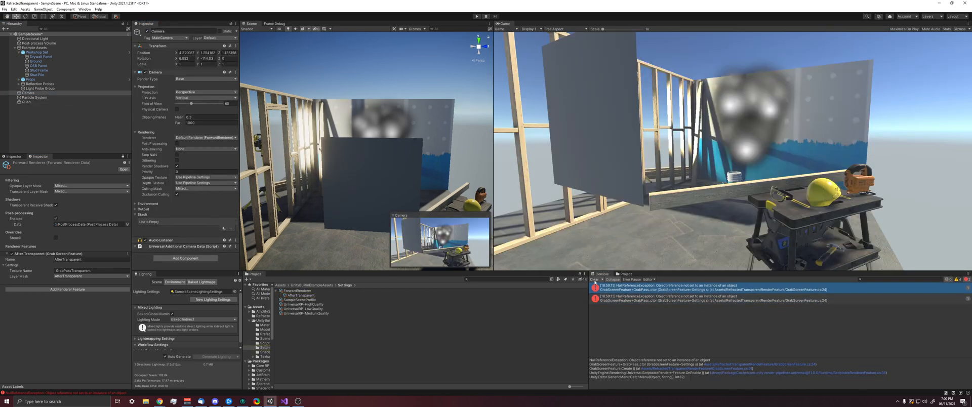
{"action": "left_click", "coordinate": [595, 280]}
{"action": "left_click", "coordinate": [147, 32]}
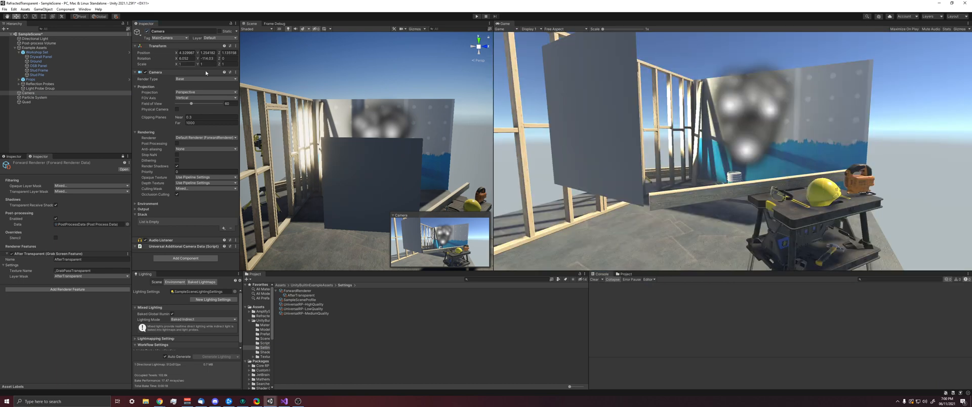
Step: Delete the old GlassRefraction material from the RefractedTransparentRenderFeature folder
{"action": "left_click", "coordinate": [376, 179]}
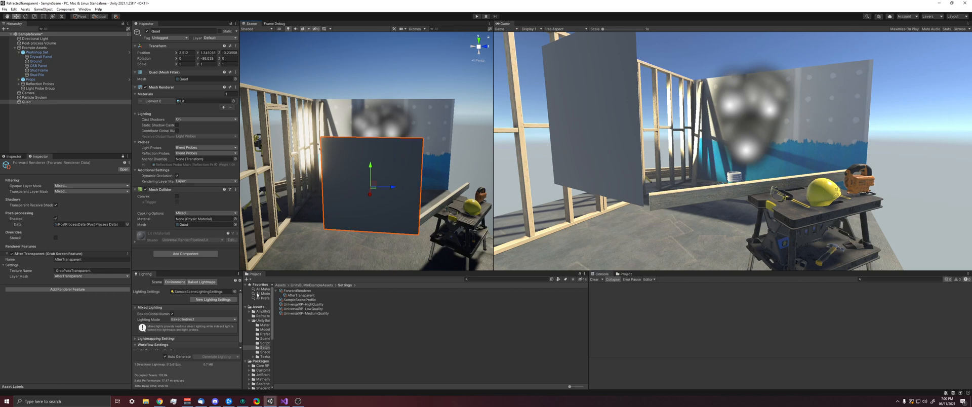
{"action": "left_click", "coordinate": [260, 307]}
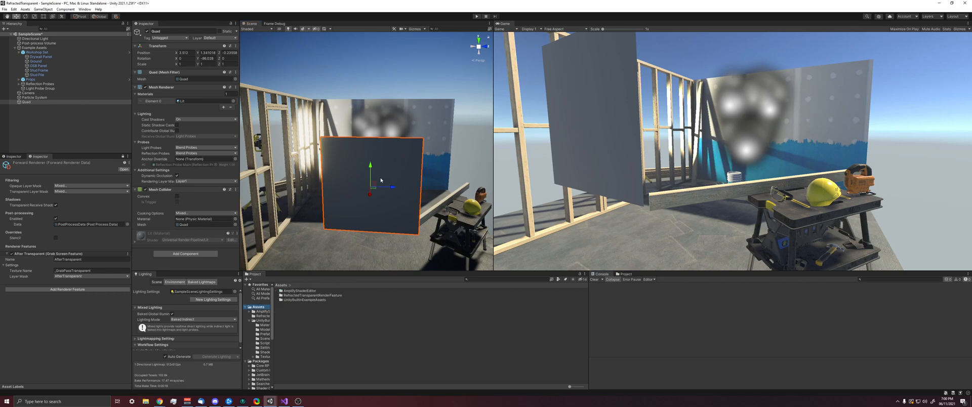
{"action": "double_click", "coordinate": [305, 296]}
{"action": "right_click", "coordinate": [304, 296]}
{"action": "key", "text": "Escape"}
{"action": "left_click", "coordinate": [305, 292]}
{"action": "right_click", "coordinate": [305, 292]}
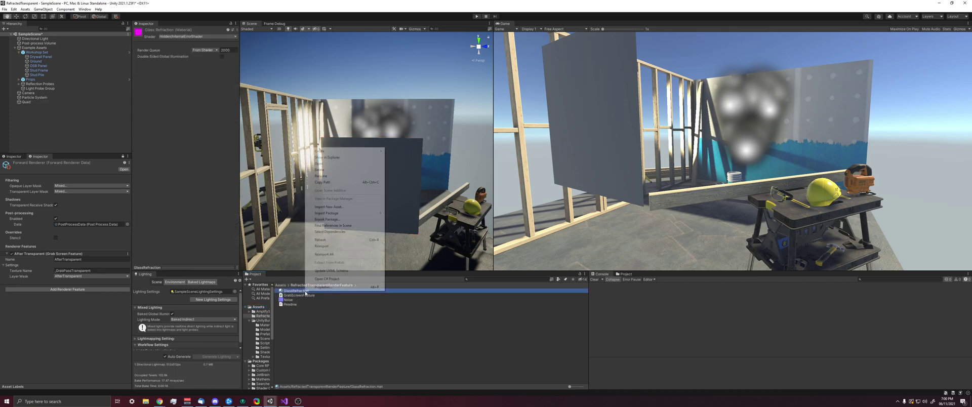
{"action": "left_click", "coordinate": [319, 170]}
{"action": "left_click", "coordinate": [508, 212]}
Step: Create a new Universal Unlit Amplify shader asset in the folder
{"action": "right_click", "coordinate": [316, 185]}
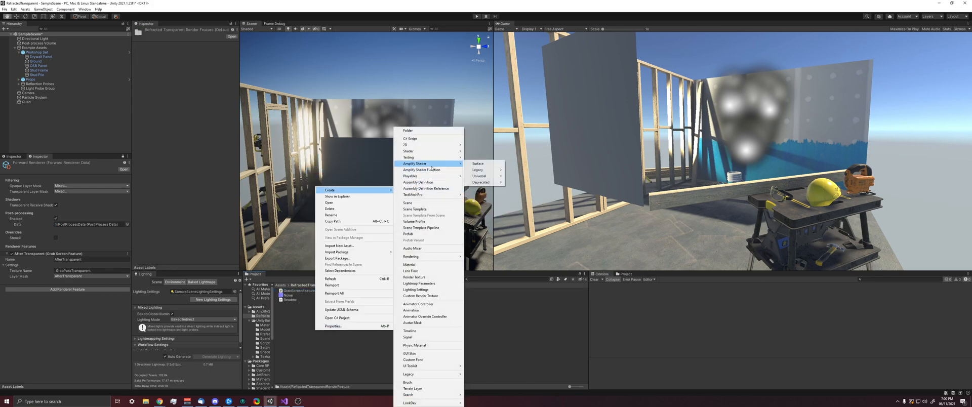
{"action": "mouse_move", "coordinate": [482, 175]}
{"action": "left_click", "coordinate": [519, 184]}
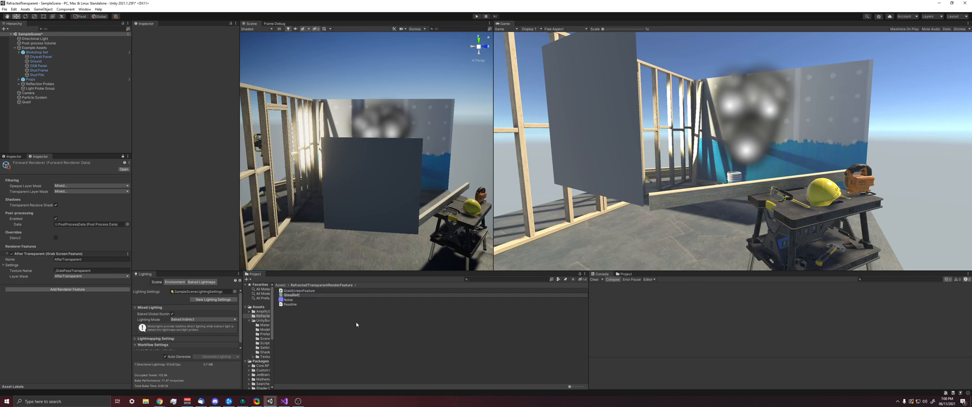
Step: Name the shader GlassRefraction and add a Screen Position node to its graph
{"action": "key", "text": "Return"}
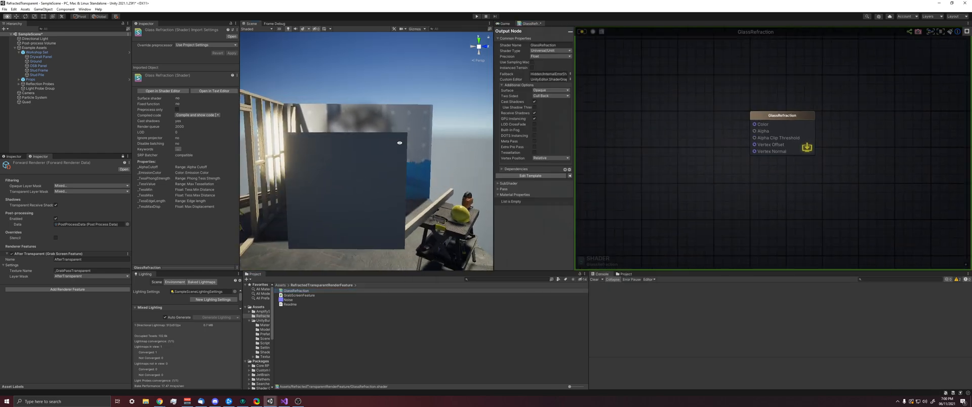
{"action": "right_click", "coordinate": [698, 137]}
{"action": "type", "text": "scene"}
{"action": "right_click", "coordinate": [663, 129]}
{"action": "type", "text": "screen"}
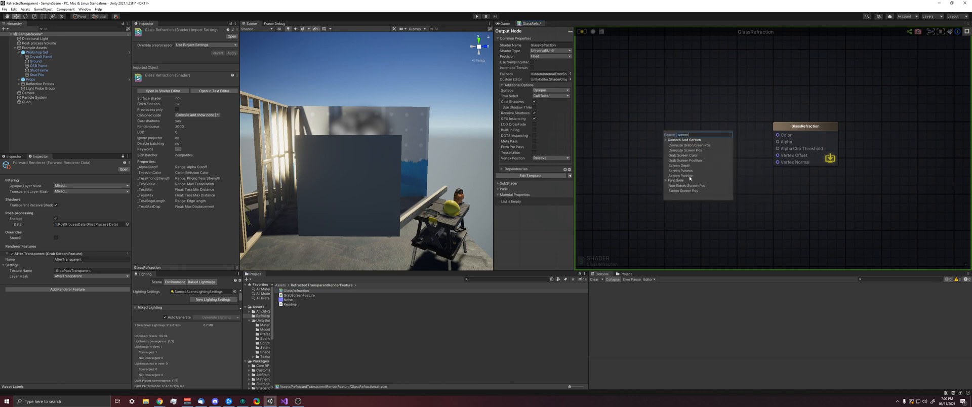
{"action": "left_click", "coordinate": [690, 177]}
{"action": "left_click_drag", "start_coordinate": [683, 135], "coordinate": [645, 136]}
{"action": "left_click_drag", "start_coordinate": [805, 126], "coordinate": [828, 130]}
Step: Add a Grab Screen Color node and feed Screen Position into its UV input
{"action": "right_click", "coordinate": [751, 128]}
{"action": "type", "text": "un"}
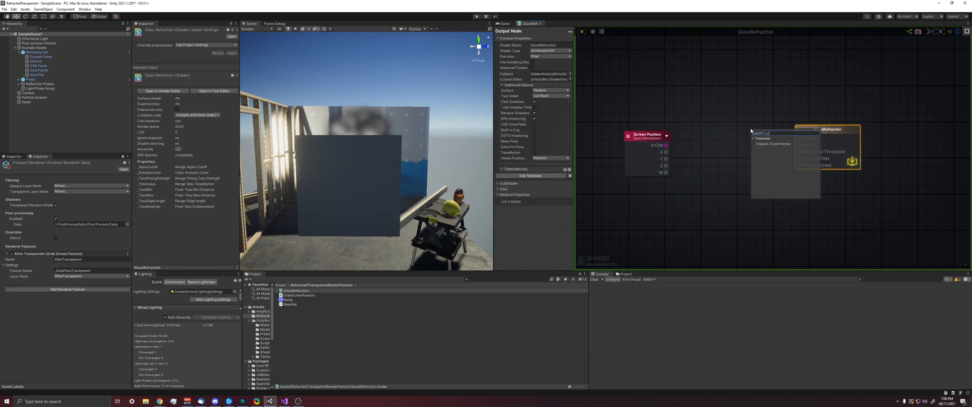
{"action": "key", "text": "BackSpace"}
{"action": "key", "text": "BackSpace"}
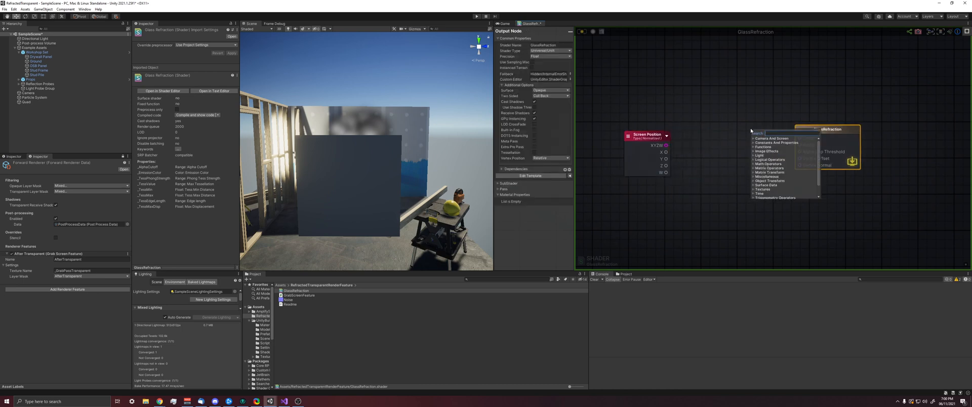
{"action": "type", "text": "sce"}
{"action": "key", "text": "BackSpace"}
{"action": "key", "text": "BackSpace"}
{"action": "key", "text": "BackSpace"}
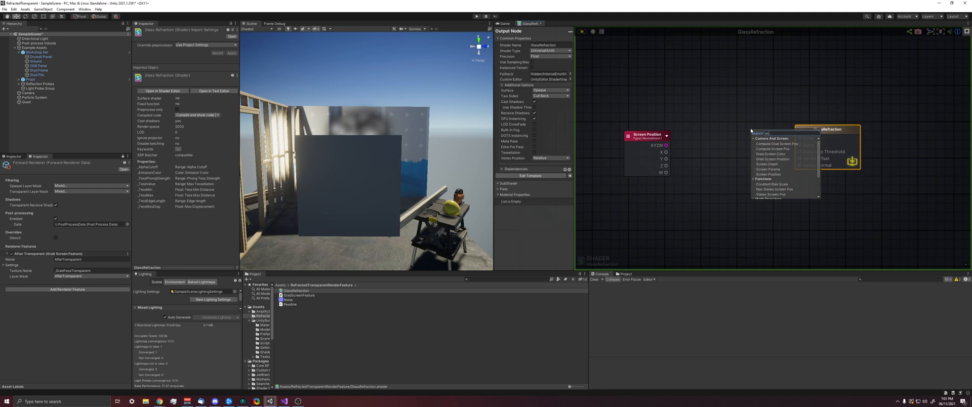
{"action": "type", "text": "reen"}
{"action": "left_click", "coordinate": [772, 153]}
{"action": "left_click_drag", "start_coordinate": [771, 131], "coordinate": [719, 132]}
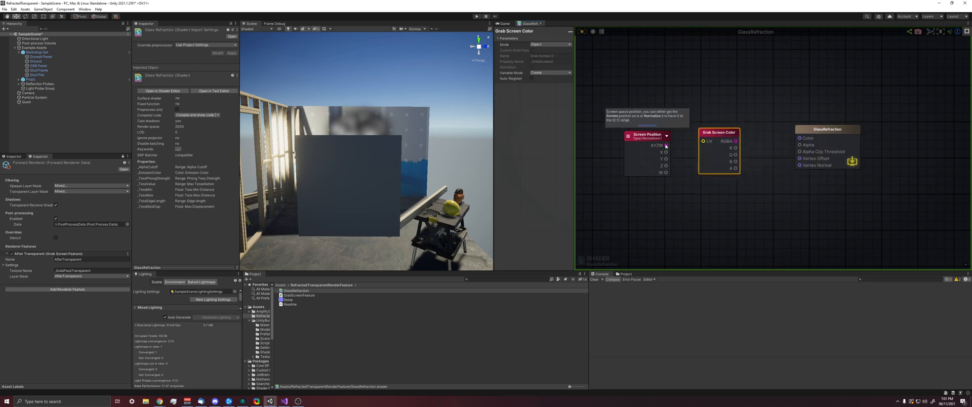
{"action": "left_click_drag", "start_coordinate": [667, 145], "coordinate": [704, 141]}
Step: Set the output node's surface to Transparent and Two Sided On
{"action": "left_click", "coordinate": [768, 190]}
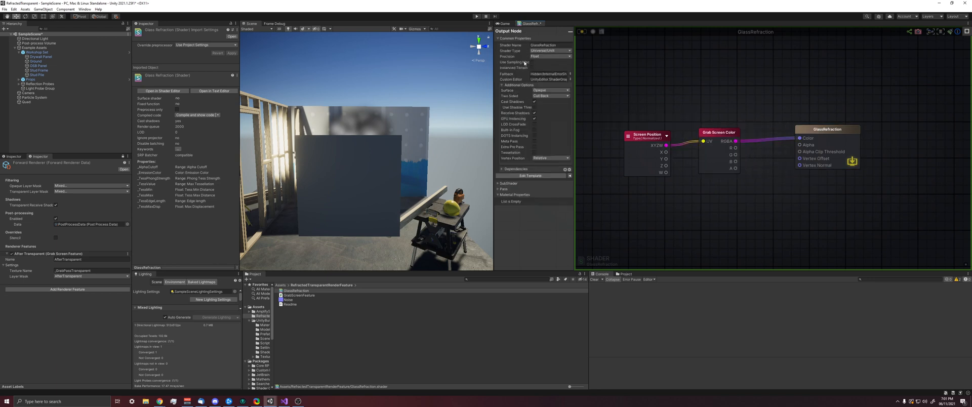
{"action": "left_click", "coordinate": [549, 96]}
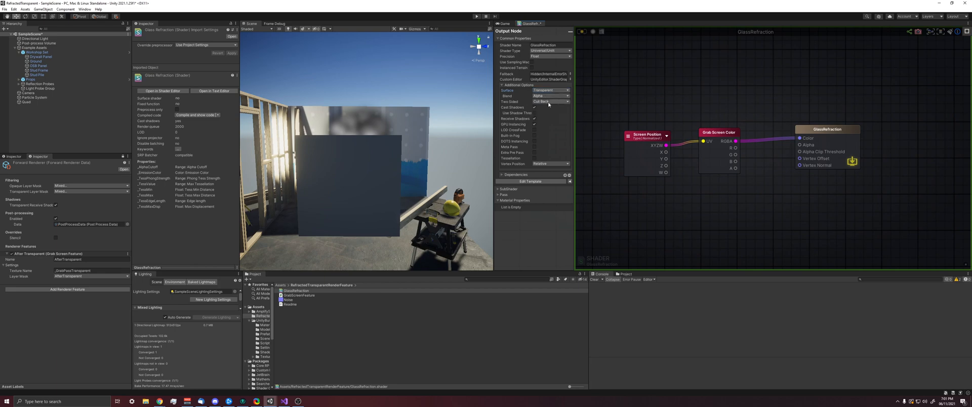
{"action": "left_click", "coordinate": [550, 101]}
Step: Create a material from the GlassRefraction shader and apply it to the Quad in the scene
{"action": "left_click", "coordinate": [340, 199]}
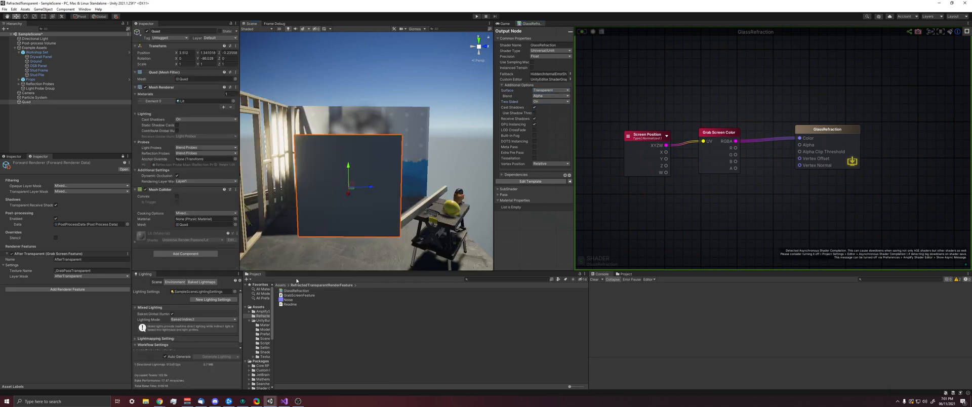
{"action": "right_click", "coordinate": [300, 292]}
{"action": "mouse_move", "coordinate": [338, 151]}
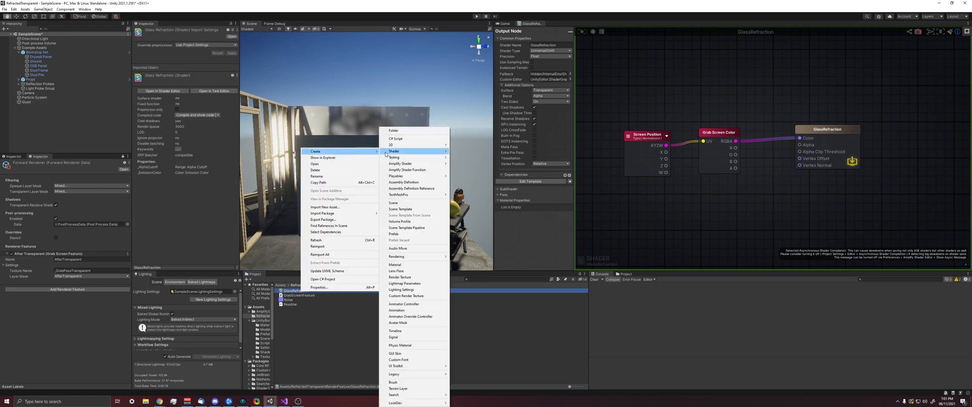
{"action": "left_click", "coordinate": [399, 265]}
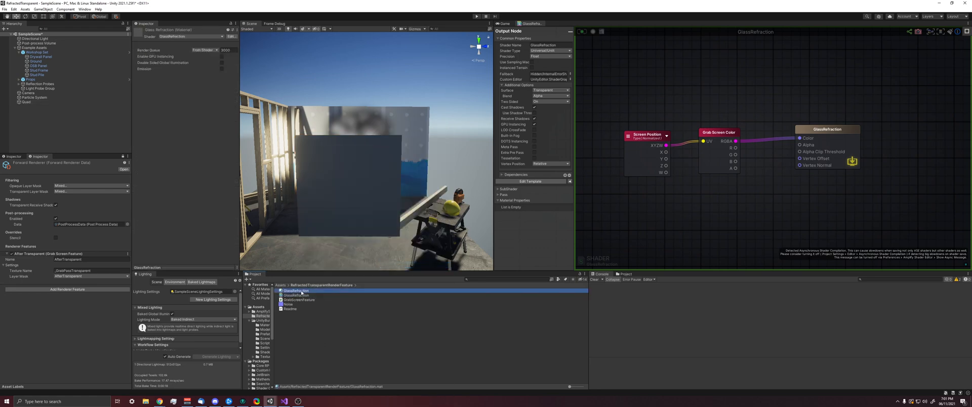
{"action": "left_click_drag", "start_coordinate": [302, 292], "coordinate": [337, 202]}
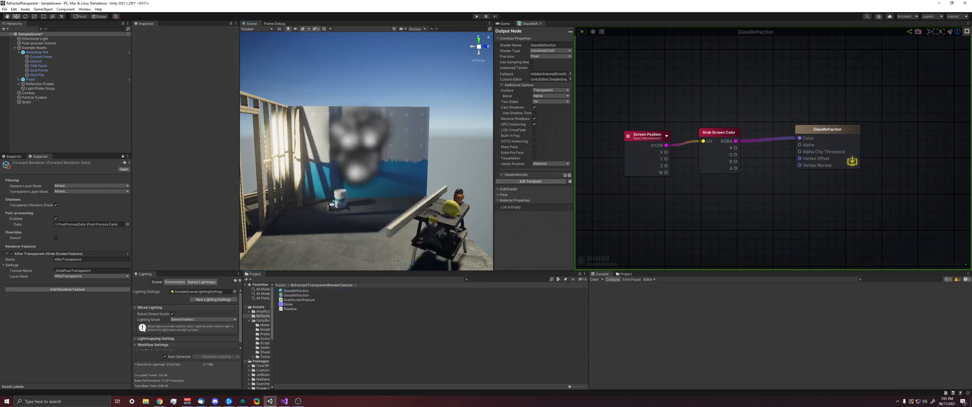
{"action": "left_click", "coordinate": [334, 204]}
{"action": "mouse_move", "coordinate": [338, 202]}
{"action": "right_mouse_down"}
{"action": "mouse_move", "coordinate": [371, 183]}
{"action": "mouse_move", "coordinate": [358, 175]}
{"action": "mouse_move", "coordinate": [403, 170]}
{"action": "right_mouse_up"}
Step: Frame the workbench and place a new Color node above the grab nodes in the graph
{"action": "left_click", "coordinate": [403, 170]}
{"action": "key", "text": "f"}
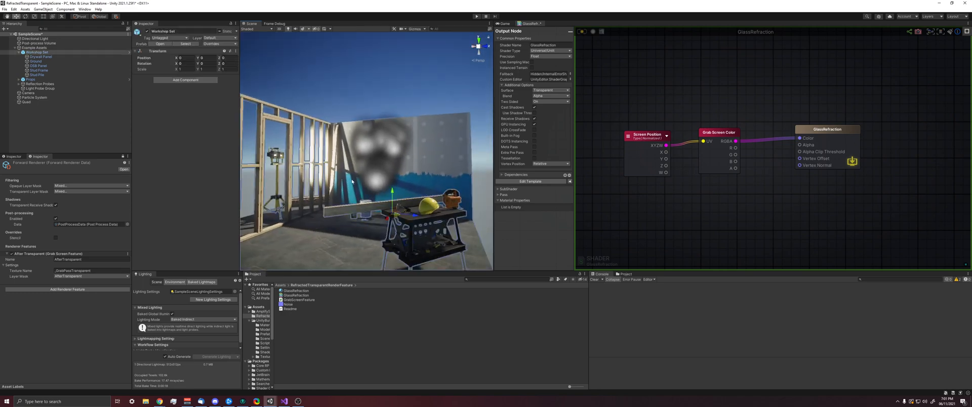
{"action": "middle_click_drag", "start_coordinate": [724, 75], "coordinate": [699, 92]}
{"action": "key", "text": "ctrl+v"}
{"action": "left_click", "coordinate": [699, 92]}
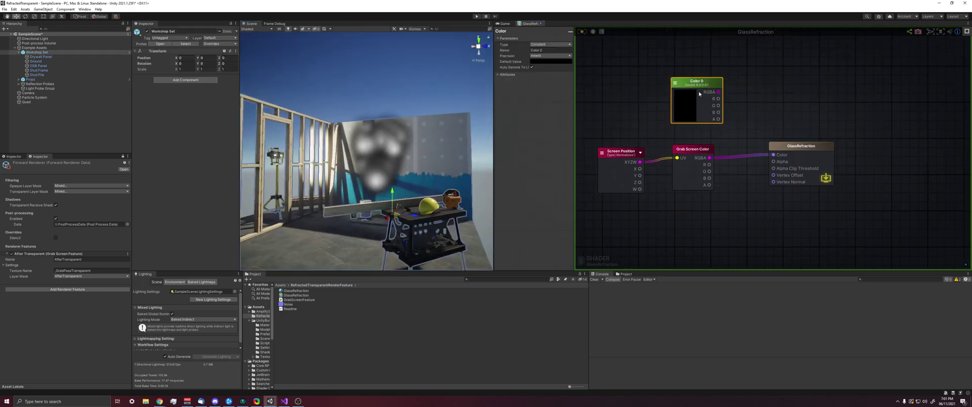
{"action": "left_click", "coordinate": [745, 119]}
Step: Insert a Multiply before the output, feed the Color node into it and set it black
{"action": "left_click_drag", "start_coordinate": [763, 122], "coordinate": [763, 160]}
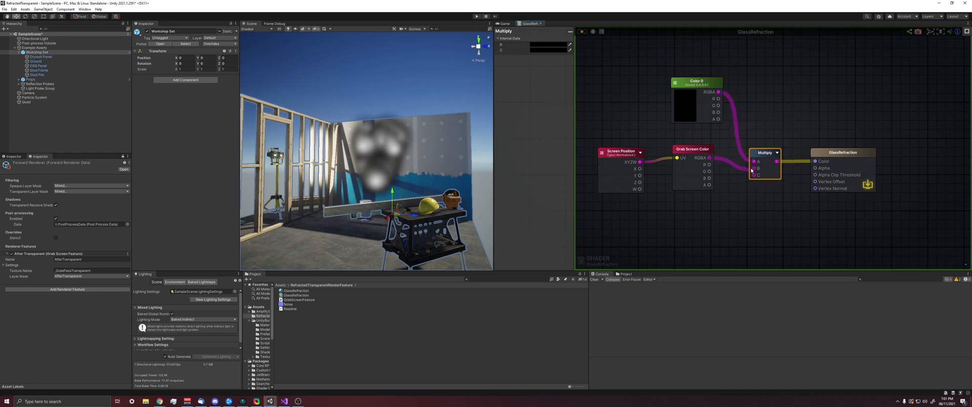
{"action": "left_click", "coordinate": [686, 107]}
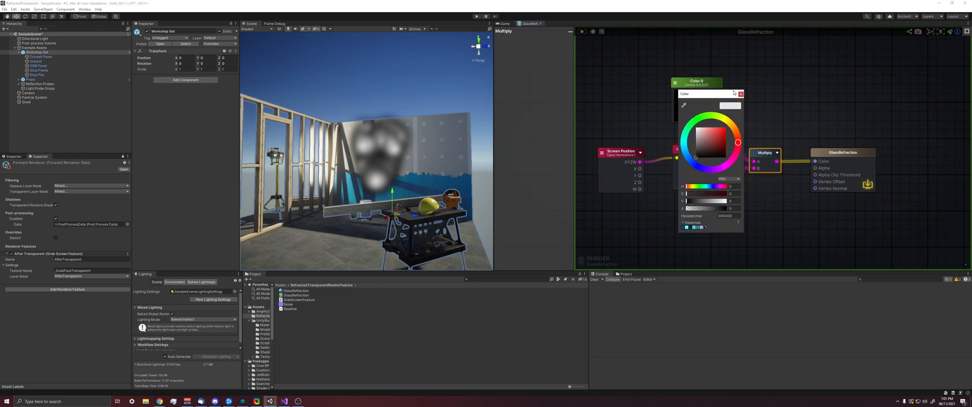
{"action": "left_click", "coordinate": [741, 94]}
{"action": "left_click", "coordinate": [695, 85]}
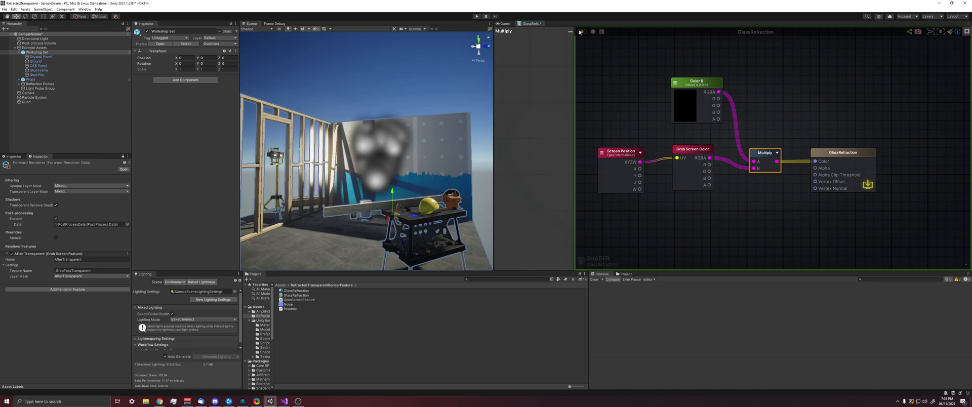
{"action": "left_click", "coordinate": [23, 102]}
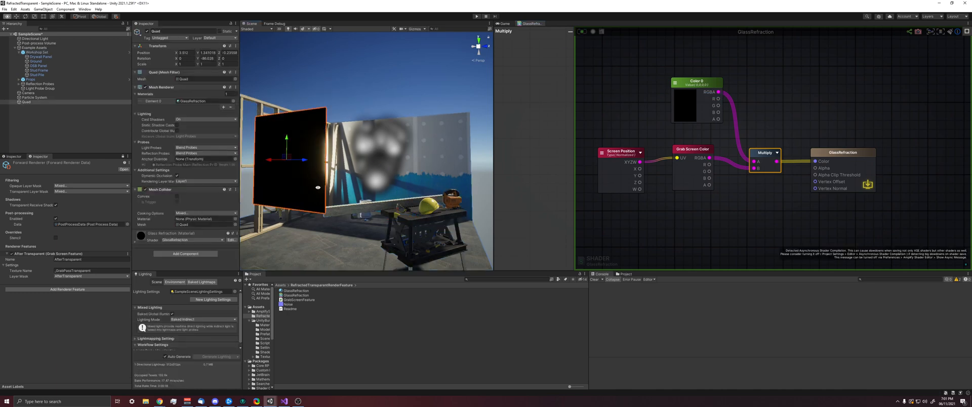
{"action": "mouse_move", "coordinate": [364, 191]}
{"action": "left_mouse_down", "text": "alt"}
{"action": "mouse_move", "coordinate": [391, 205]}
{"action": "mouse_move", "coordinate": [376, 172]}
{"action": "mouse_move", "coordinate": [403, 199]}
{"action": "mouse_move", "coordinate": [383, 191]}
{"action": "mouse_move", "coordinate": [371, 161]}
{"action": "left_mouse_up", "text": "alt"}
Step: Set the output node's pass ZWrite Mode to On
{"action": "left_click", "coordinate": [590, 146]}
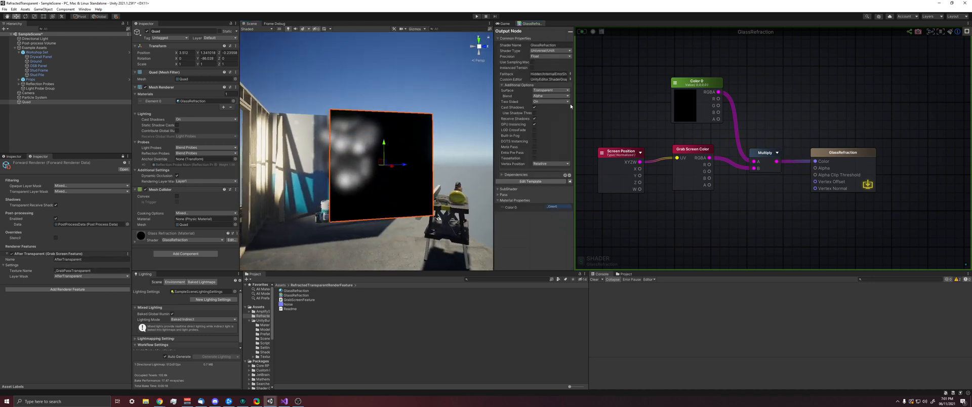
{"action": "left_click", "coordinate": [519, 194]}
{"action": "left_click", "coordinate": [543, 226]}
{"action": "left_click", "coordinate": [546, 239]}
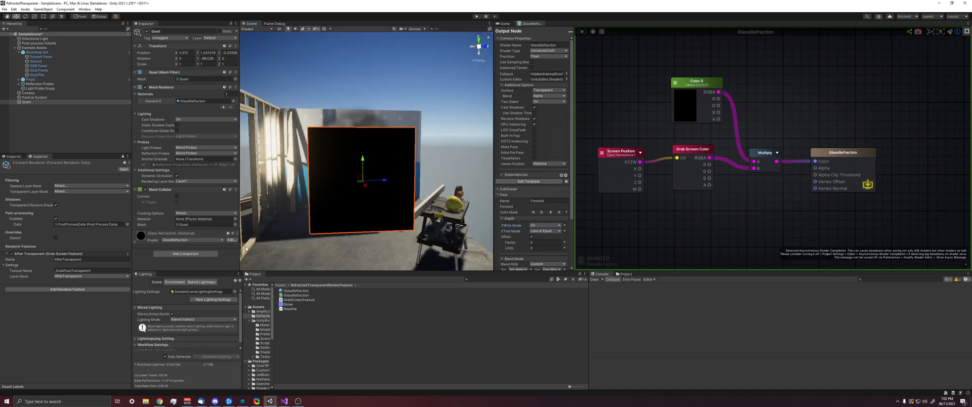
Step: Give the glass material's Color 0 a pale reddish tint
{"action": "left_click", "coordinate": [188, 235]}
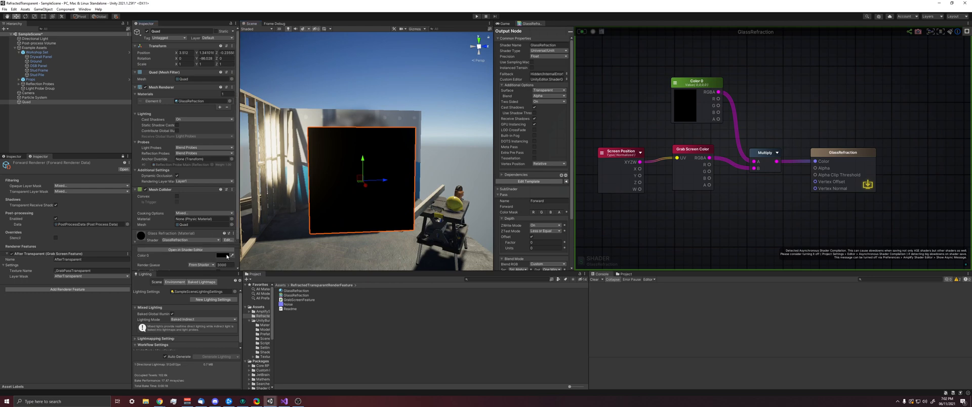
{"action": "left_click", "coordinate": [226, 255]}
{"action": "left_click", "coordinate": [264, 291]}
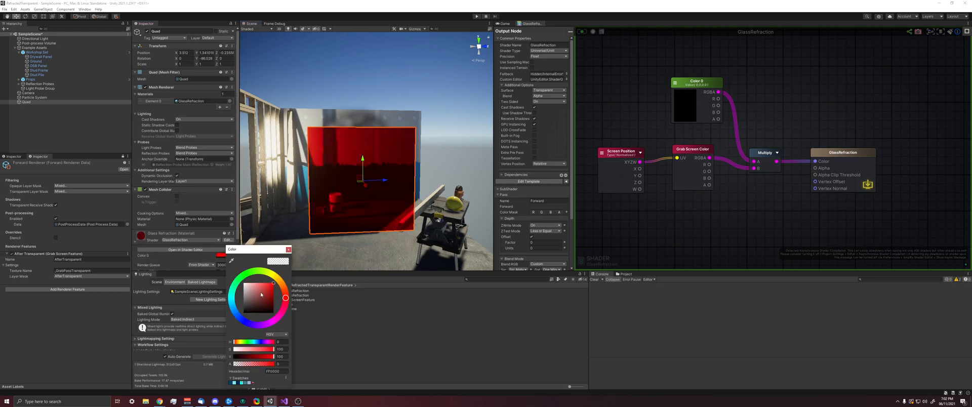
{"action": "left_click_drag", "start_coordinate": [264, 291], "coordinate": [248, 280]}
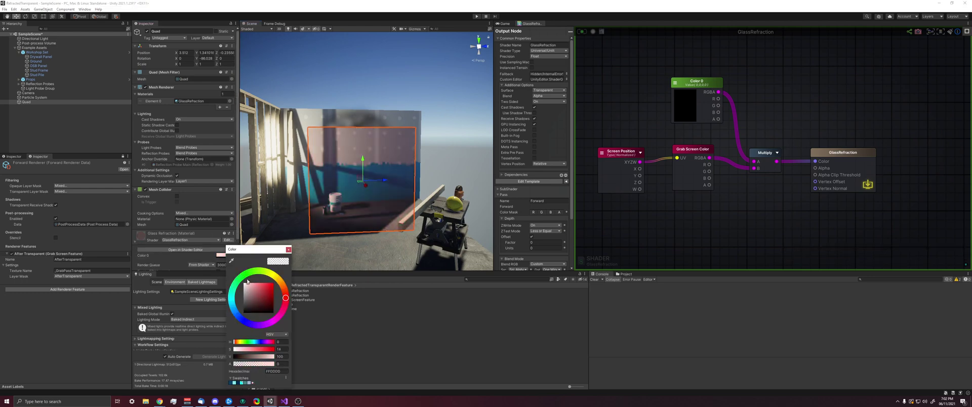
{"action": "left_click", "coordinate": [289, 249]}
{"action": "left_click", "coordinate": [319, 76]}
Step: Box-select the Screen Position and Grab Screen Color nodes for removal
{"action": "mouse_move", "coordinate": [425, 221]}
{"action": "right_mouse_down"}
{"action": "mouse_move", "coordinate": [377, 142]}
{"action": "mouse_move", "coordinate": [350, 208]}
{"action": "mouse_move", "coordinate": [348, 178]}
{"action": "mouse_move", "coordinate": [374, 192]}
{"action": "mouse_move", "coordinate": [367, 189]}
{"action": "right_mouse_up"}
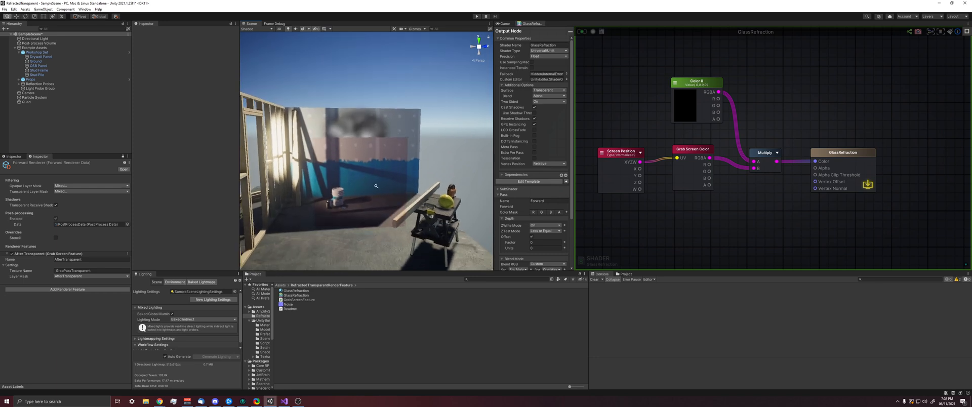
{"action": "right_click_drag", "start_coordinate": [366, 189], "coordinate": [364, 192]}
{"action": "middle_click_drag", "start_coordinate": [597, 218], "coordinate": [654, 230]}
{"action": "left_click_drag", "start_coordinate": [635, 228], "coordinate": [793, 152]}
Step: Delete the old grab nodes and add a Texture Sample set to a global texture
{"action": "key", "text": "Delete"}
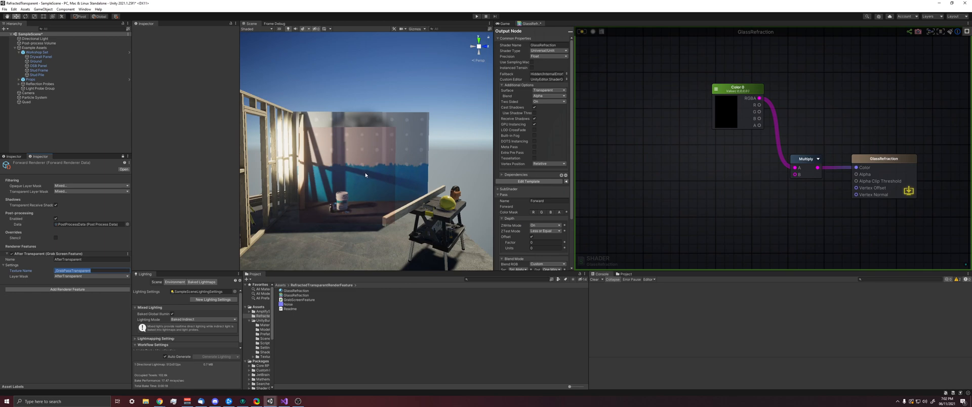
{"action": "right_click", "coordinate": [626, 173]}
{"action": "type", "text": "textu"}
{"action": "left_click", "coordinate": [653, 205]}
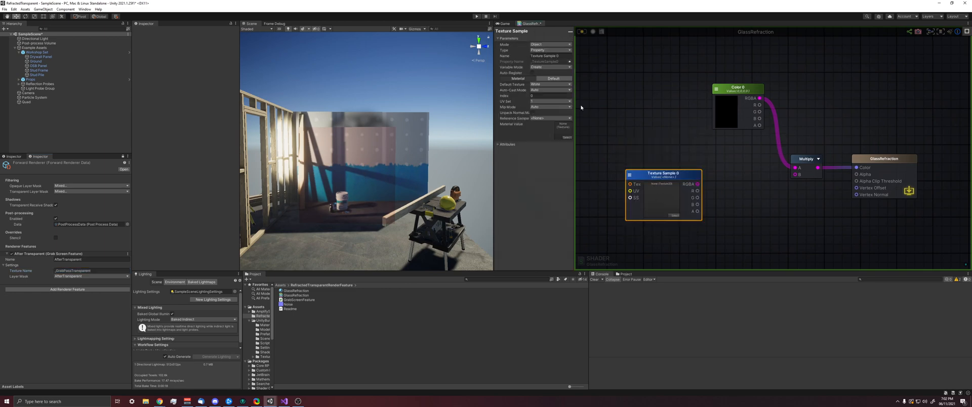
{"action": "left_click_drag", "start_coordinate": [653, 177], "coordinate": [665, 176]}
{"action": "left_click", "coordinate": [550, 50]}
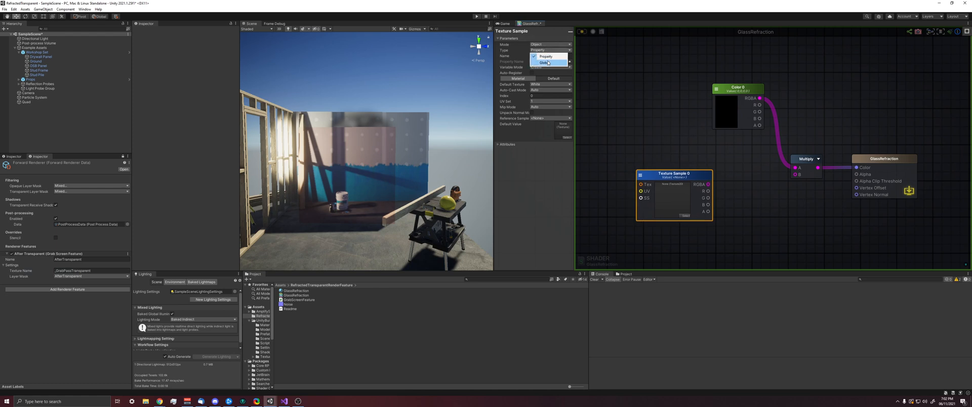
{"action": "left_click", "coordinate": [548, 63]}
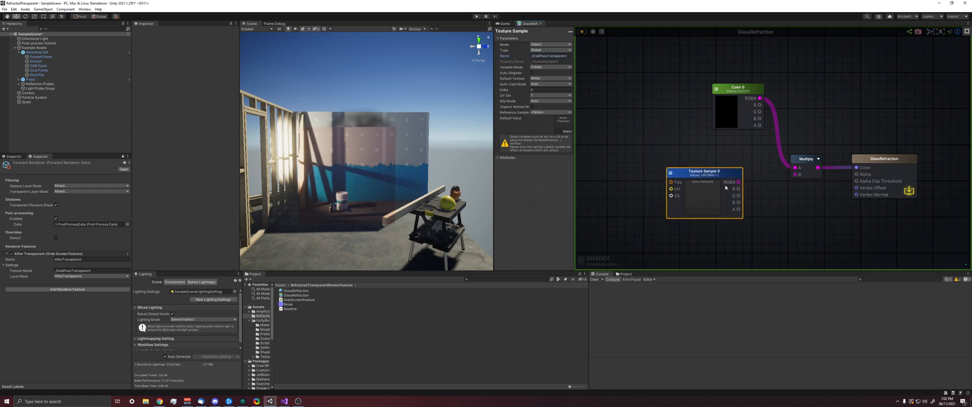
Step: Add a Screen Position node, feed the grab-pass RGBA into Multiply B and tidy the nodes
{"action": "middle_click_drag", "start_coordinate": [667, 177], "coordinate": [718, 174]}
{"action": "right_click", "coordinate": [613, 176]}
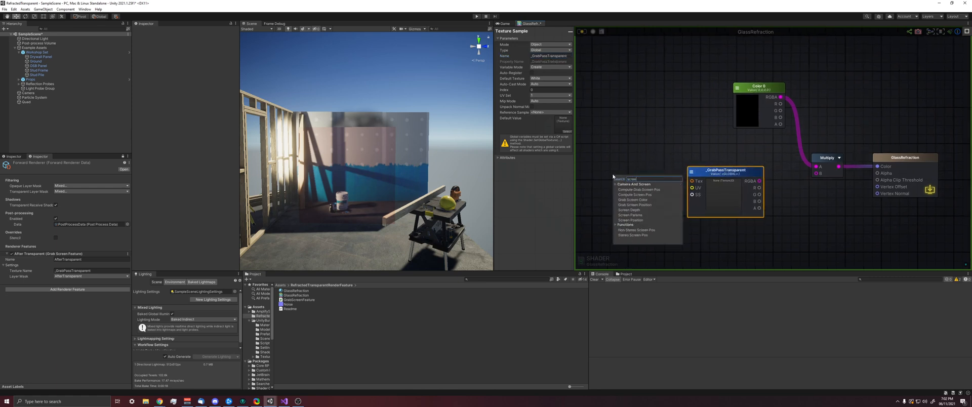
{"action": "left_click", "coordinate": [624, 205]}
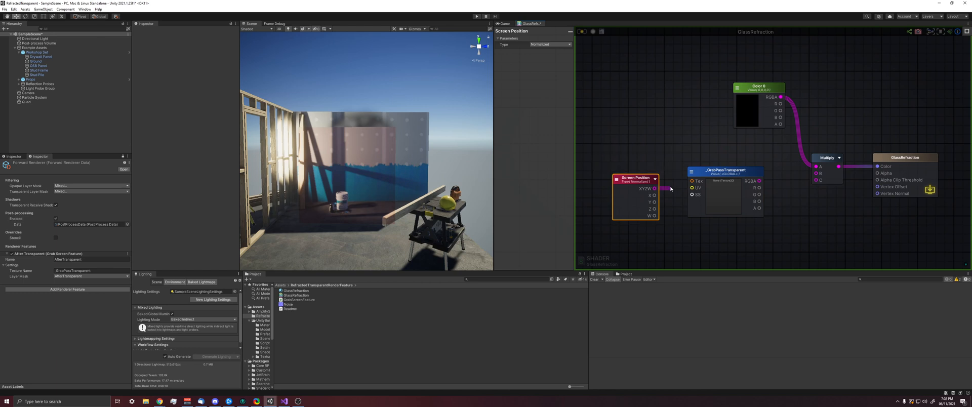
{"action": "left_click_drag", "start_coordinate": [809, 176], "coordinate": [816, 173]}
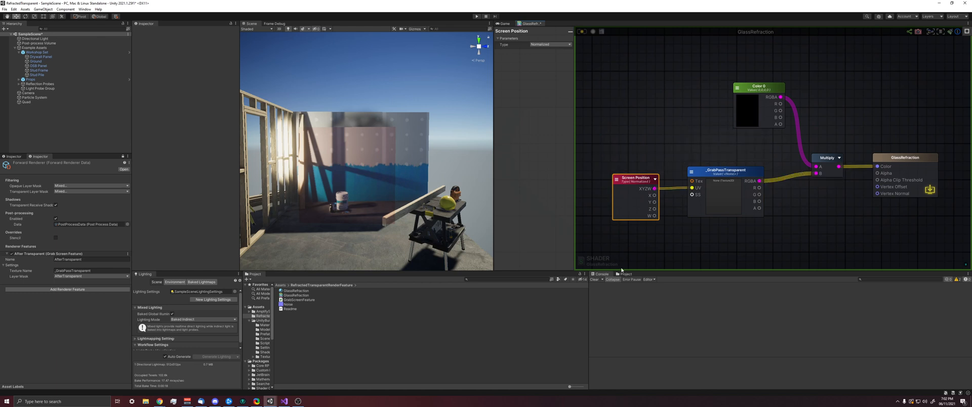
{"action": "left_click", "coordinate": [600, 243]}
{"action": "left_click_drag", "start_coordinate": [636, 183], "coordinate": [649, 171]}
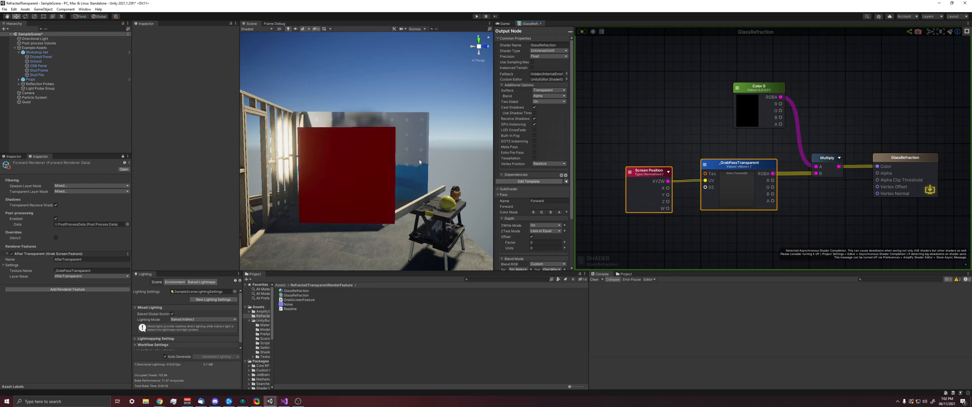
Step: Assign the glass quad to the AfterTransparent layer and check it now refracts the mist
{"action": "mouse_move", "coordinate": [419, 161]}
{"action": "right_mouse_down"}
{"action": "mouse_move", "coordinate": [409, 147]}
{"action": "mouse_move", "coordinate": [380, 152]}
{"action": "right_mouse_up"}
{"action": "left_click", "coordinate": [354, 164]}
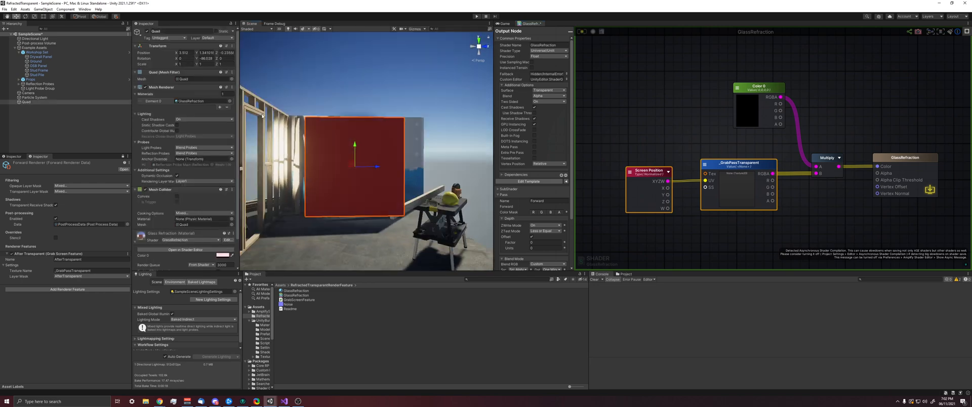
{"action": "left_click", "coordinate": [209, 38]}
{"action": "left_click", "coordinate": [221, 74]}
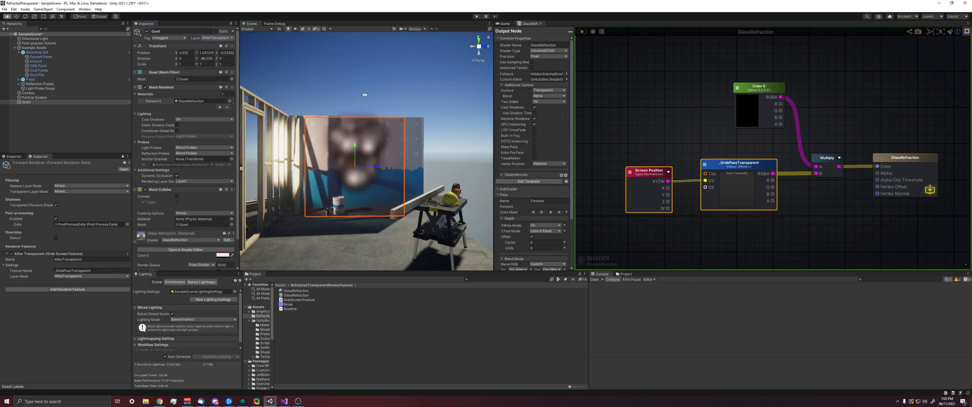
{"action": "left_click", "coordinate": [365, 94]}
{"action": "mouse_move", "coordinate": [372, 89]}
{"action": "right_mouse_down"}
{"action": "mouse_move", "coordinate": [366, 102]}
{"action": "mouse_move", "coordinate": [387, 152]}
{"action": "mouse_move", "coordinate": [357, 152]}
{"action": "right_mouse_up"}
{"action": "left_click", "coordinate": [393, 163]}
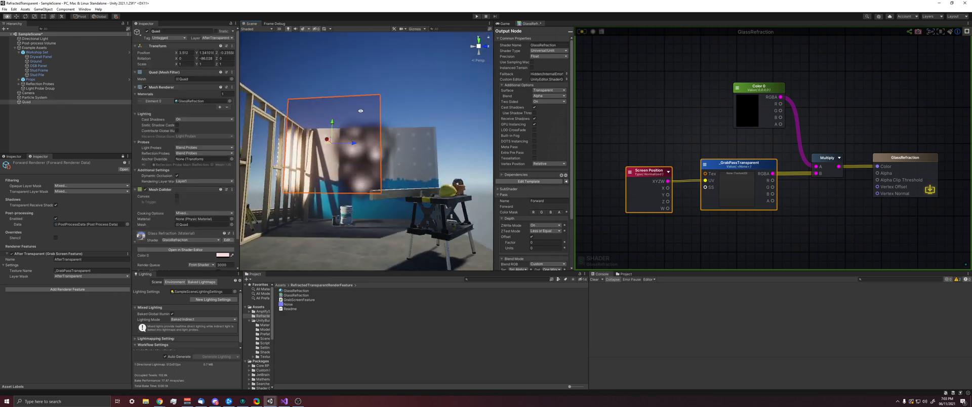
{"action": "right_click_drag", "start_coordinate": [363, 119], "coordinate": [345, 181]}
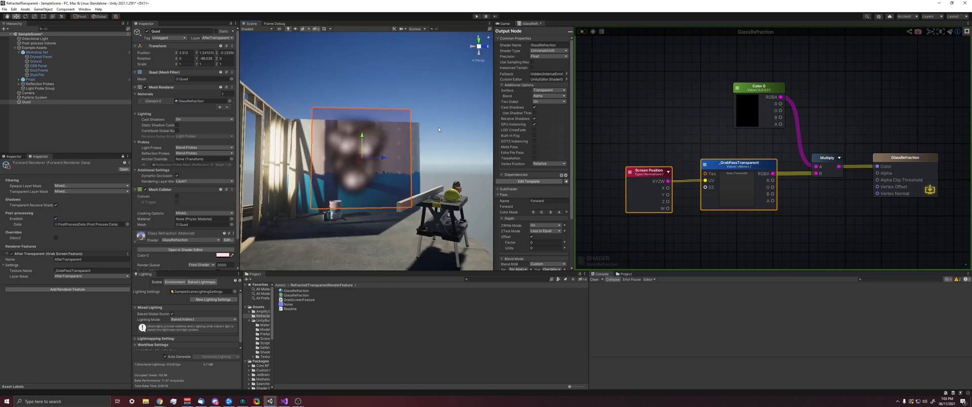
{"action": "mouse_move", "coordinate": [385, 136]}
{"action": "right_mouse_down"}
{"action": "mouse_move", "coordinate": [368, 145]}
{"action": "mouse_move", "coordinate": [435, 140]}
{"action": "right_mouse_up"}
Step: Move the Screen Position node left of the grab-pass sample to make room for new nodes
{"action": "left_click", "coordinate": [369, 150]}
{"action": "middle_click_drag", "start_coordinate": [671, 149], "coordinate": [677, 146]}
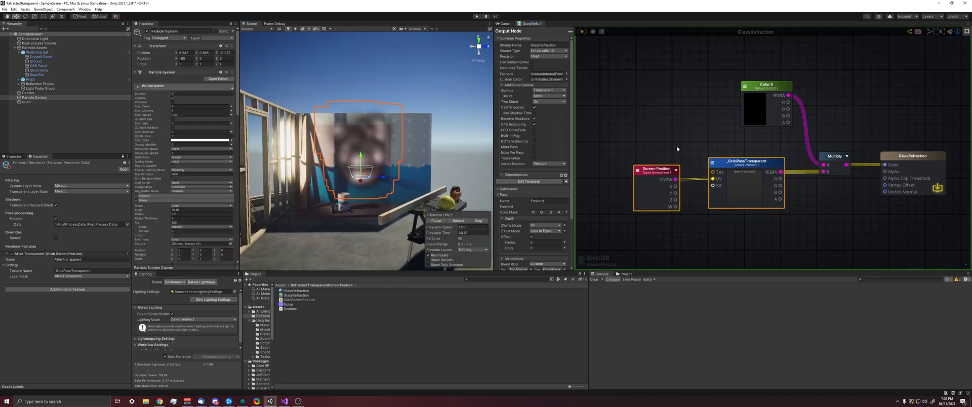
{"action": "mouse_move", "coordinate": [434, 139]}
{"action": "right_mouse_down"}
{"action": "mouse_move", "coordinate": [343, 183]}
{"action": "mouse_move", "coordinate": [357, 178]}
{"action": "right_mouse_up"}
{"action": "middle_click_drag", "start_coordinate": [640, 224], "coordinate": [751, 234]}
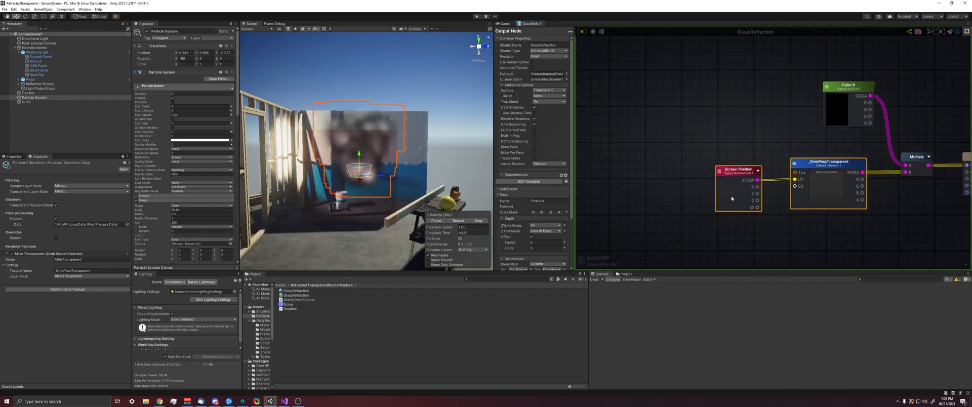
{"action": "left_click", "coordinate": [729, 170]}
{"action": "left_click_drag", "start_coordinate": [729, 169], "coordinate": [665, 156]}
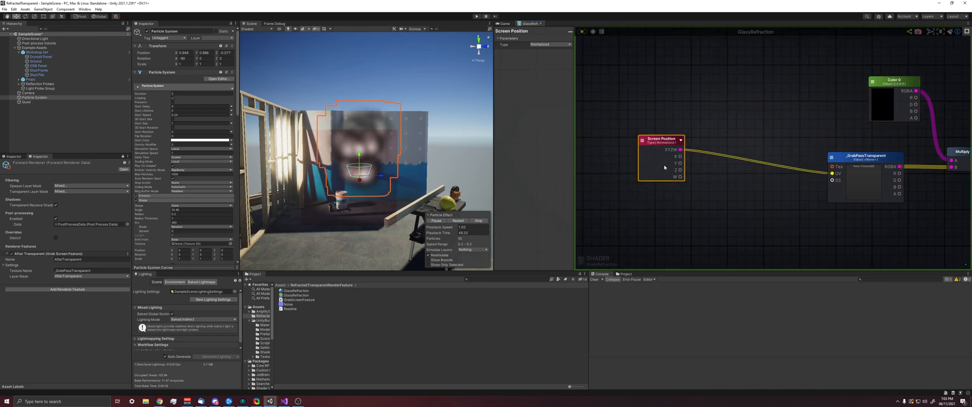
{"action": "scroll", "coordinate": [684, 225], "scroll_direction": "down", "scroll_amount": 2}
{"action": "scroll", "coordinate": [715, 222], "scroll_direction": "down", "scroll_amount": 2}
{"action": "scroll", "coordinate": [722, 220], "scroll_direction": "down", "scroll_amount": 1}
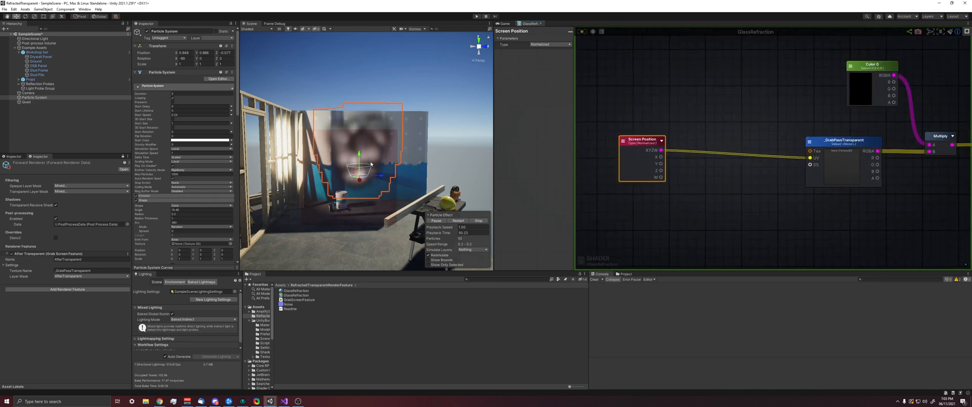
{"action": "scroll", "coordinate": [672, 197], "scroll_direction": "down", "scroll_amount": 1}
{"action": "scroll", "coordinate": [672, 198], "scroll_direction": "up", "scroll_amount": 2}
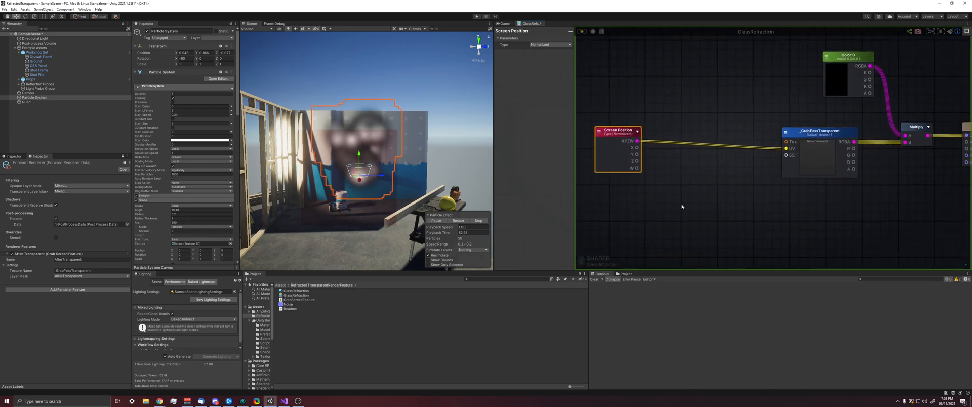
{"action": "scroll", "coordinate": [671, 206], "scroll_direction": "up", "scroll_amount": 2}
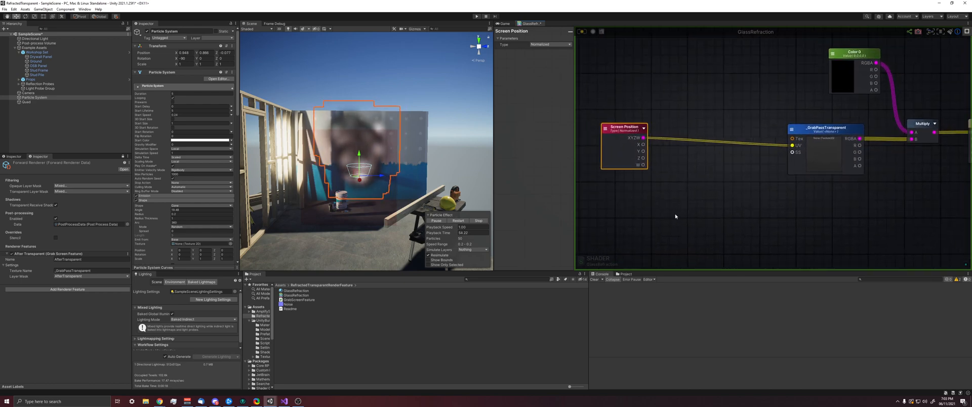
{"action": "right_click", "coordinate": [671, 210]}
{"action": "type", "text": "texture"}
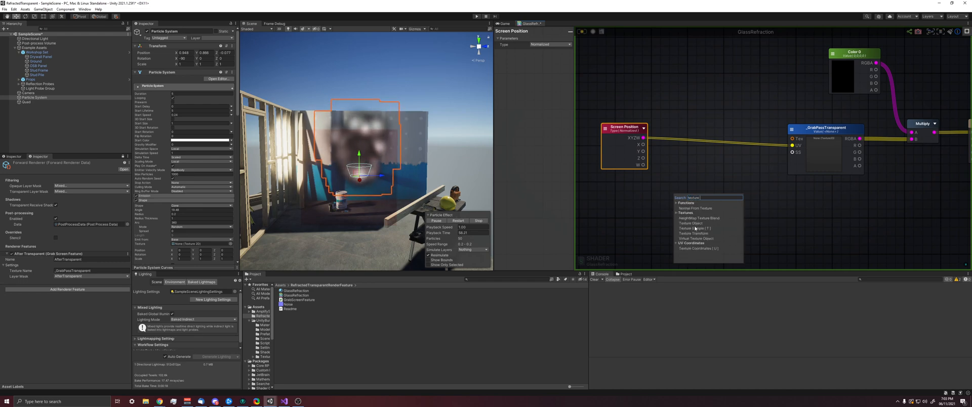
Step: Add a Normals Texture Sample and a Float property named Scale
{"action": "left_click", "coordinate": [697, 229]}
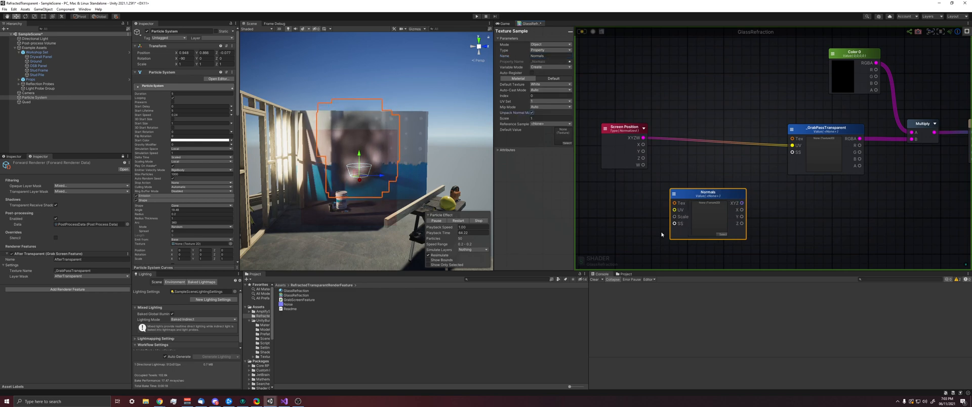
{"action": "key", "text": "1"}
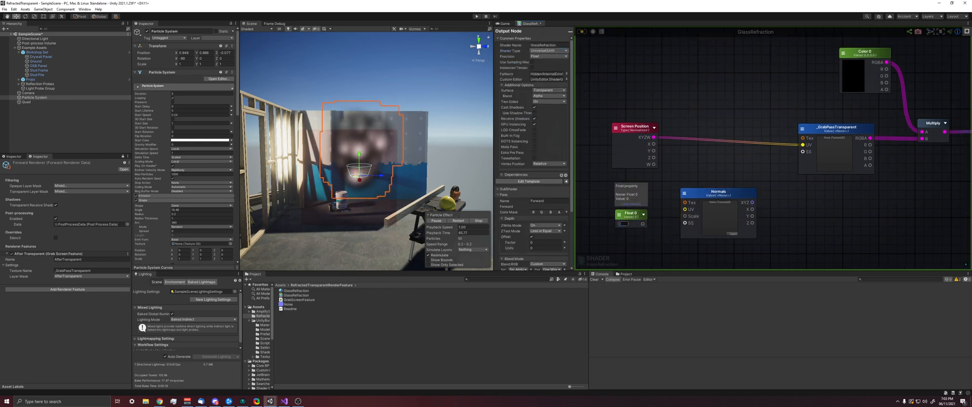
{"action": "left_click", "coordinate": [631, 215]}
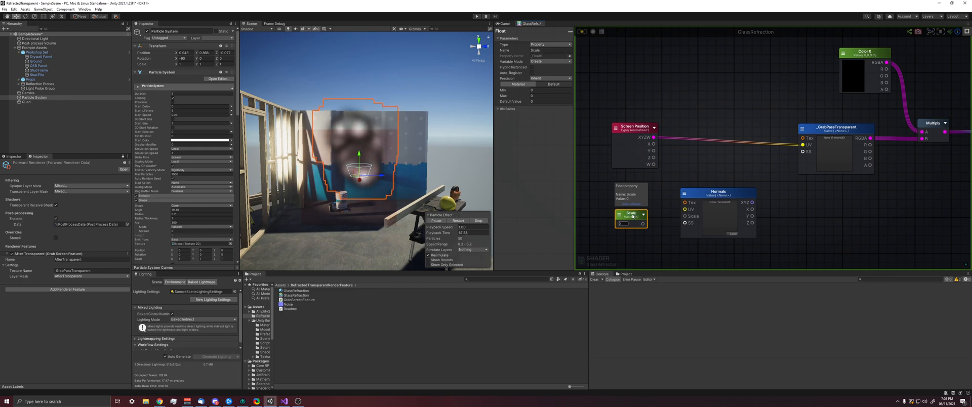
{"action": "key", "text": "p"}
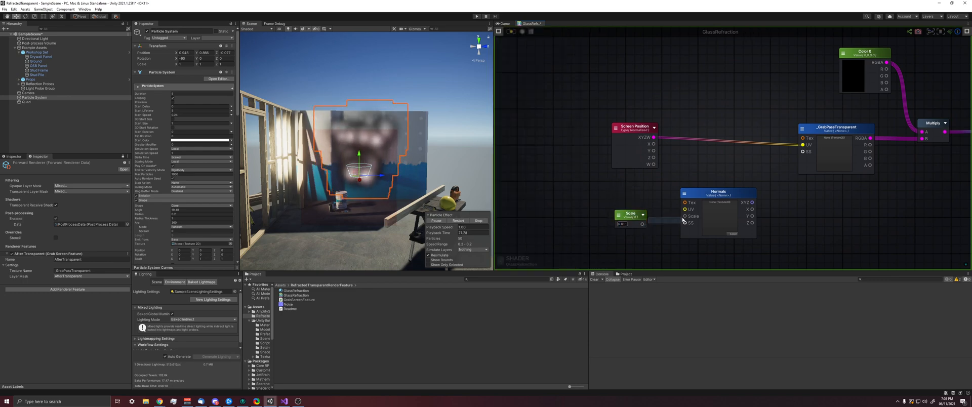
Step: Insert an Add node before the grab-pass UV and connect Normals XYZ to its B input
{"action": "mouse_move", "coordinate": [753, 204]}
{"action": "left_mouse_down"}
{"action": "mouse_move", "coordinate": [771, 192]}
{"action": "mouse_move", "coordinate": [662, 193]}
{"action": "left_mouse_up"}
{"action": "key", "text": "Escape"}
{"action": "left_click", "coordinate": [635, 128]}
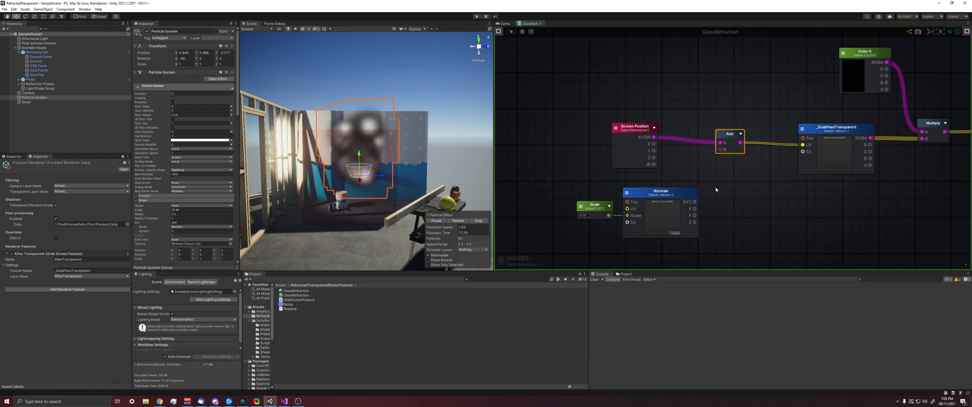
{"action": "left_click_drag", "start_coordinate": [720, 156], "coordinate": [720, 149]}
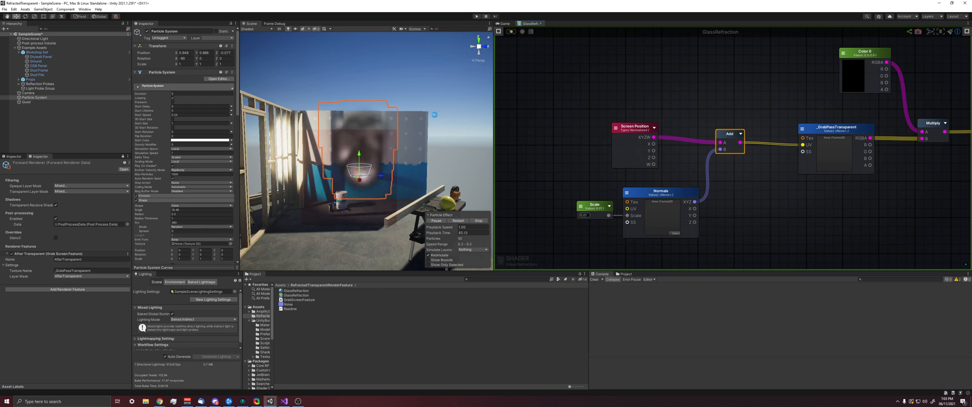
{"action": "right_click_drag", "start_coordinate": [380, 201], "coordinate": [375, 211]}
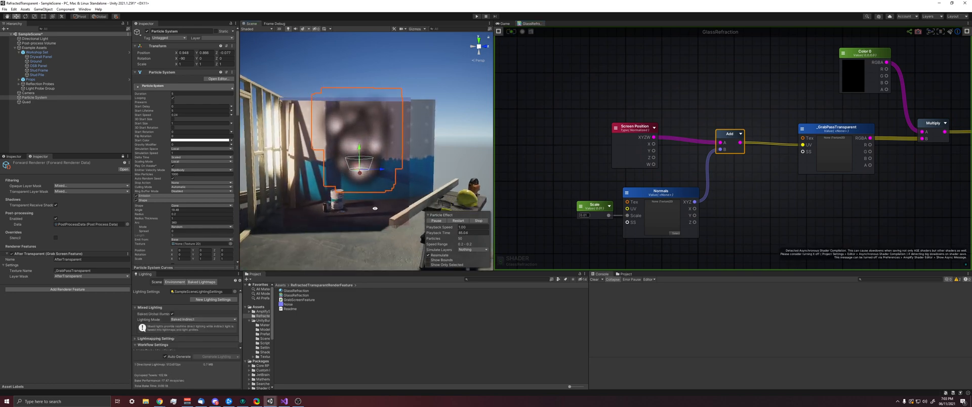
Step: Preview the Noise texture and assign it as the glass material's Normals map
{"action": "left_click", "coordinate": [375, 211]}
{"action": "scroll", "coordinate": [182, 190], "scroll_direction": "down", "scroll_amount": 3}
{"action": "left_click", "coordinate": [292, 306]}
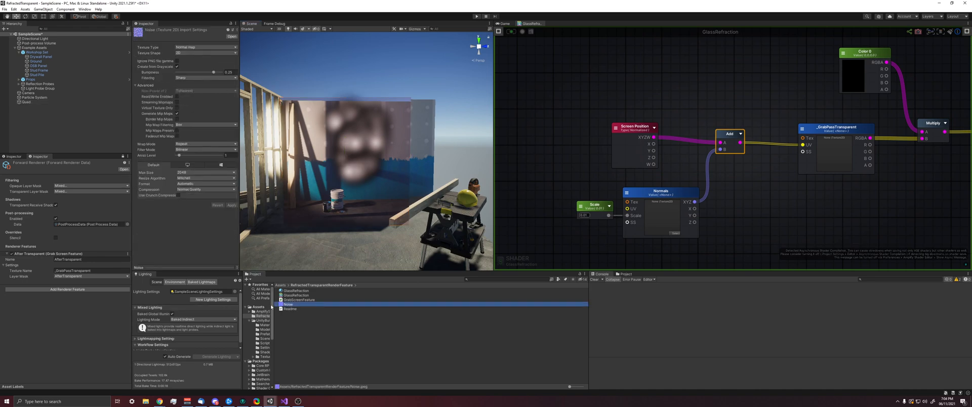
{"action": "left_click", "coordinate": [203, 268]}
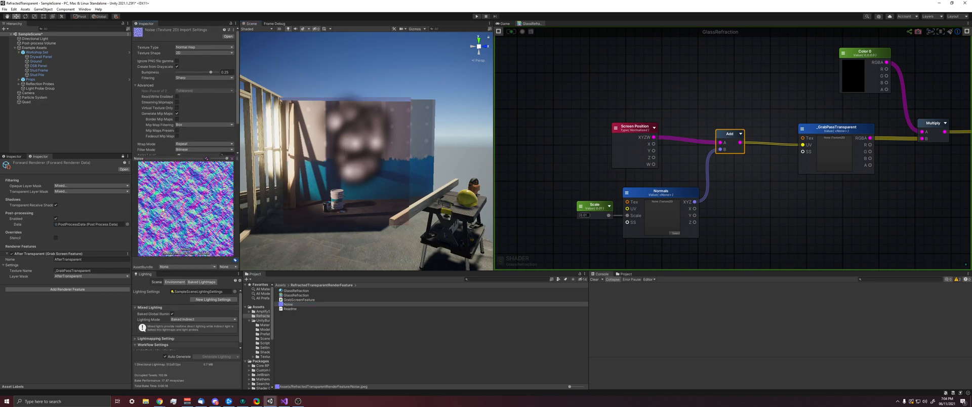
{"action": "left_click", "coordinate": [353, 177]}
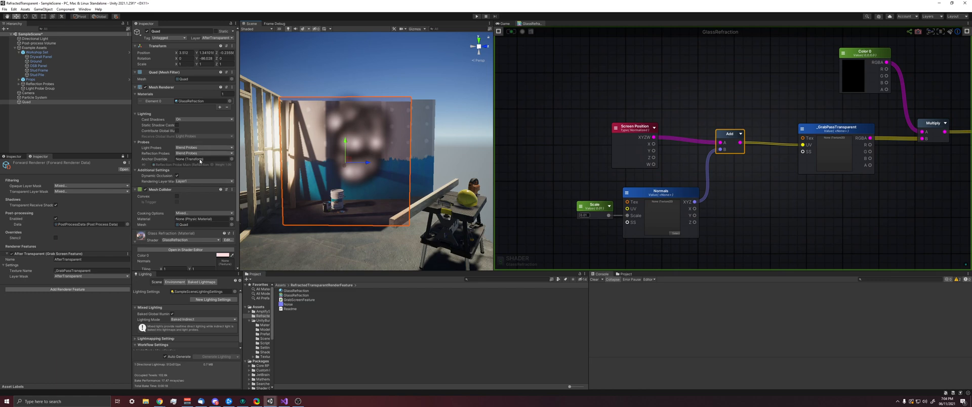
{"action": "scroll", "coordinate": [196, 219], "scroll_direction": "down", "scroll_amount": 3}
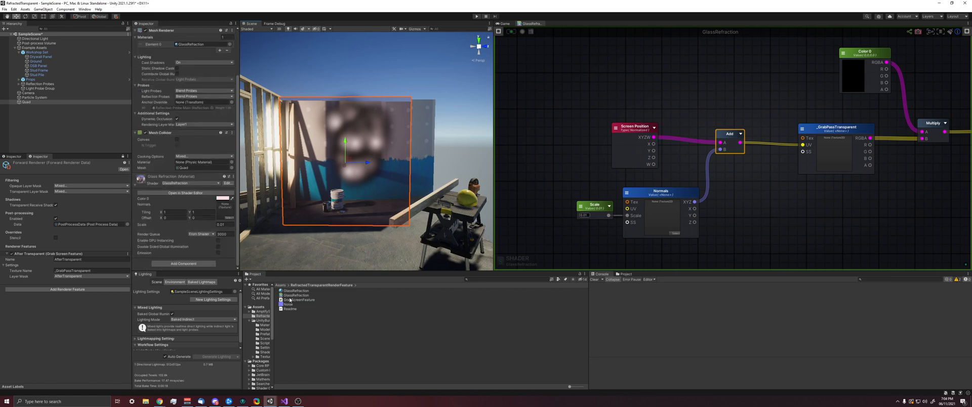
{"action": "left_click", "coordinate": [224, 220]}
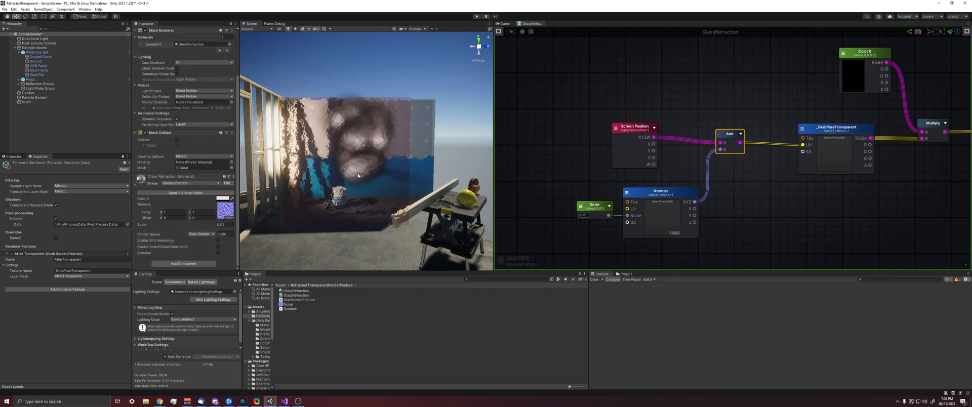
Step: Tune the glass material's refraction Scale to 0.04
{"action": "mouse_move", "coordinate": [360, 175]}
{"action": "right_mouse_down"}
{"action": "mouse_move", "coordinate": [348, 177]}
{"action": "mouse_move", "coordinate": [379, 181]}
{"action": "mouse_move", "coordinate": [357, 179]}
{"action": "right_mouse_up"}
{"action": "left_click", "coordinate": [299, 177]}
{"action": "scroll", "coordinate": [188, 256], "scroll_direction": "down", "scroll_amount": 3}
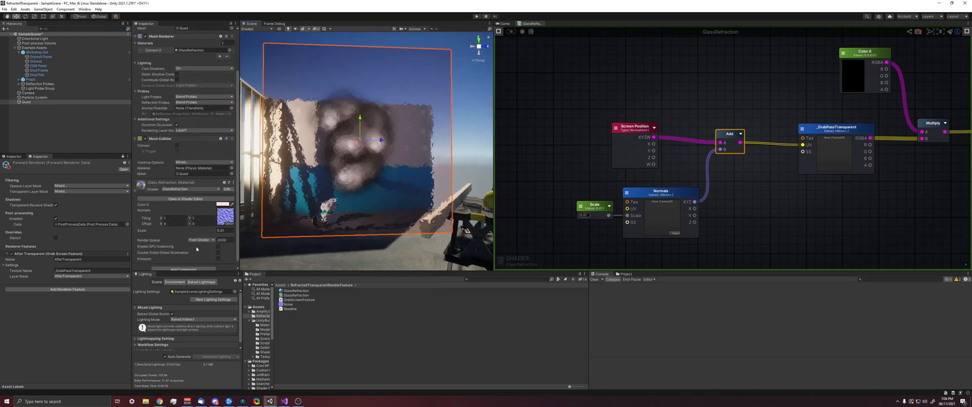
{"action": "left_click_drag", "start_coordinate": [208, 232], "coordinate": [189, 232]}
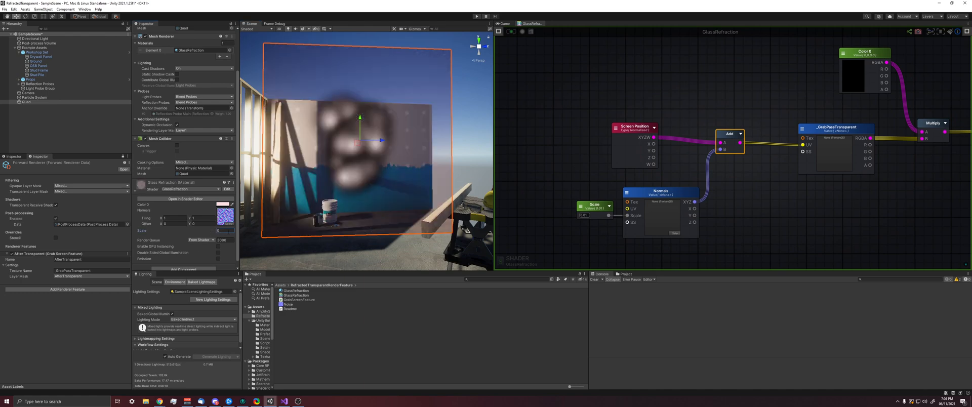
{"action": "left_click_drag", "start_coordinate": [190, 231], "coordinate": [202, 231]}
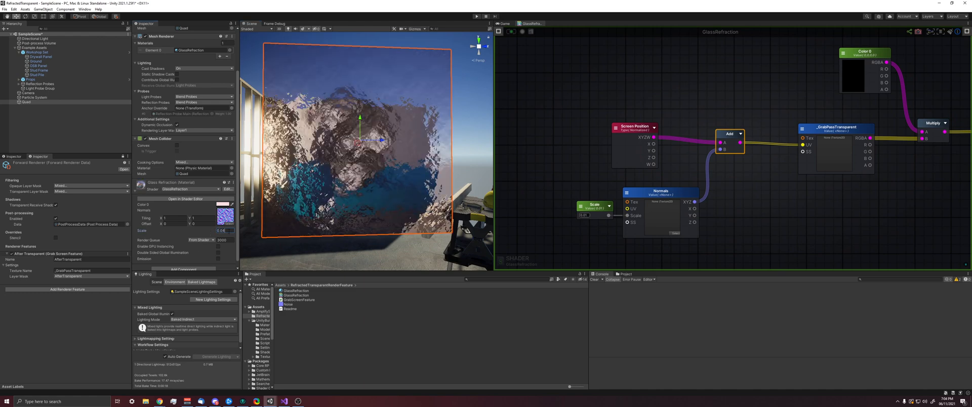
{"action": "scroll", "coordinate": [357, 152], "scroll_direction": "down", "scroll_amount": 5}
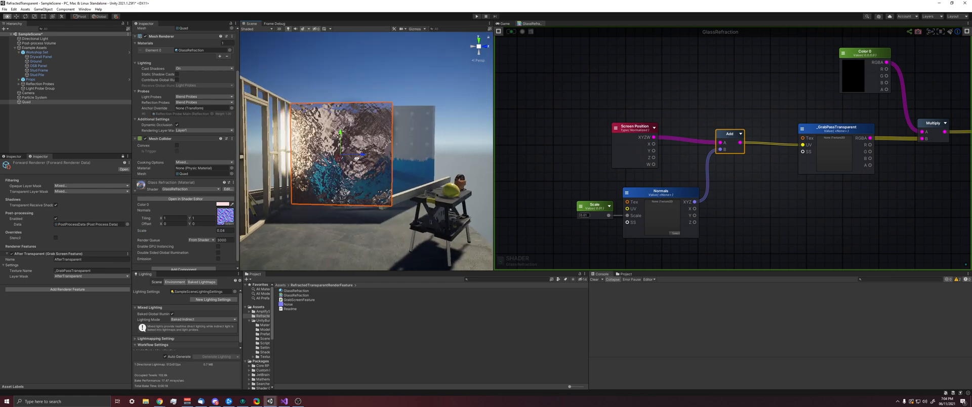
Step: Set the particle system's Start Color to red
{"action": "left_click", "coordinate": [35, 97]}
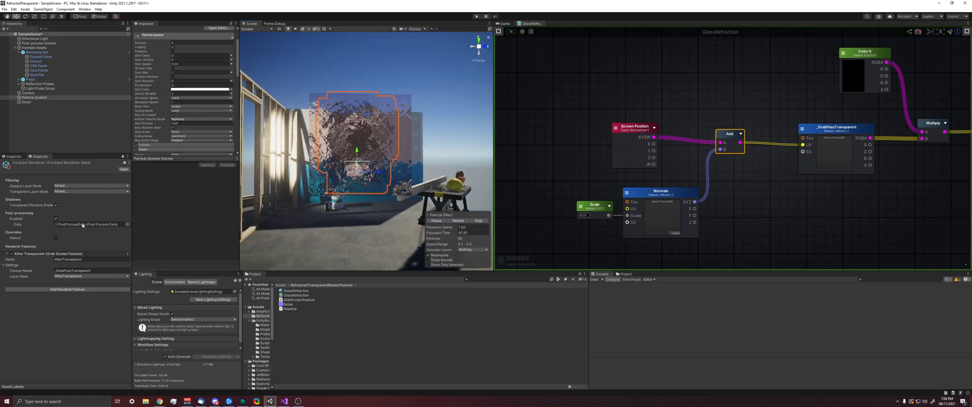
{"action": "left_click", "coordinate": [204, 90]}
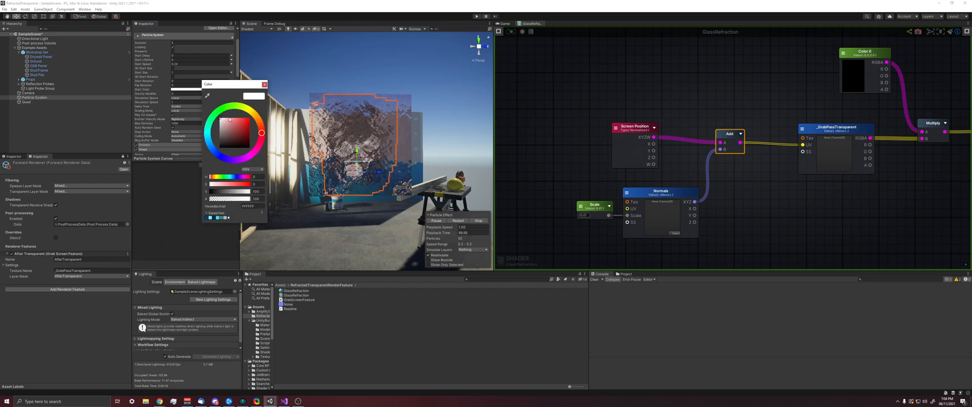
{"action": "left_click", "coordinate": [256, 122]}
Step: Move the particle system away from the glass quad and view it up close
{"action": "mouse_move", "coordinate": [351, 77]}
{"action": "right_mouse_down"}
{"action": "mouse_move", "coordinate": [393, 169]}
{"action": "mouse_move", "coordinate": [439, 159]}
{"action": "mouse_move", "coordinate": [391, 168]}
{"action": "right_mouse_up"}
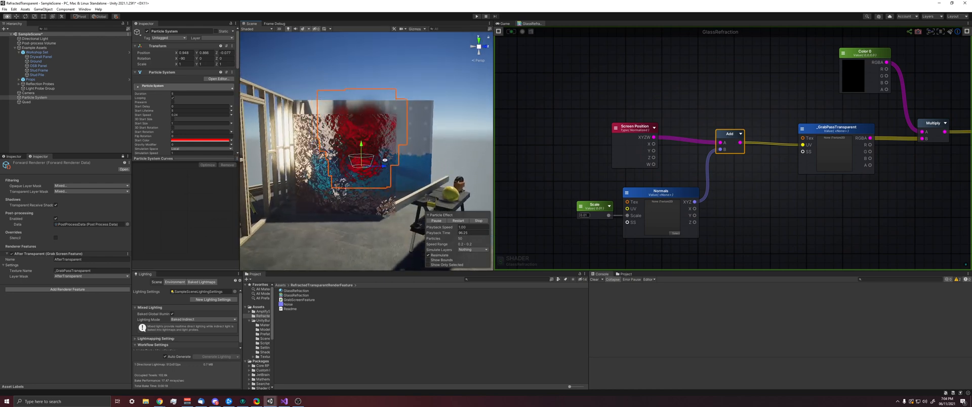
{"action": "right_click_drag", "start_coordinate": [384, 161], "coordinate": [380, 164]}
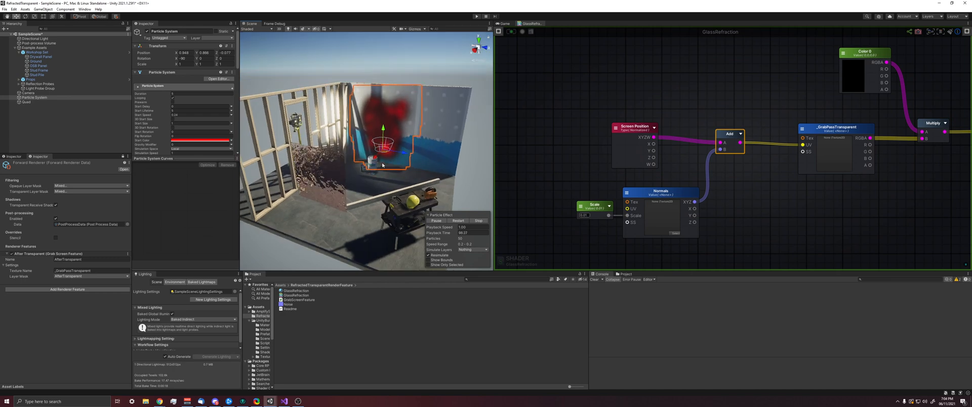
{"action": "left_click_drag", "start_coordinate": [380, 164], "coordinate": [267, 220]}
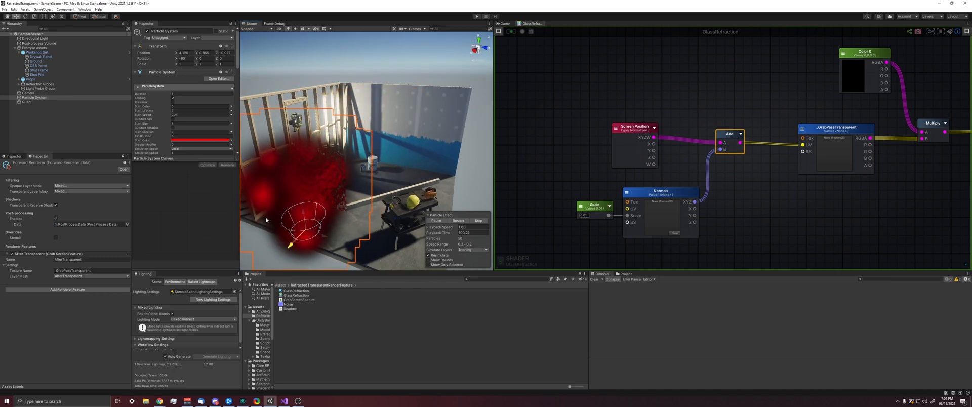
{"action": "mouse_move", "coordinate": [267, 220]}
{"action": "right_mouse_down"}
{"action": "mouse_move", "coordinate": [377, 191]}
{"action": "mouse_move", "coordinate": [342, 156]}
{"action": "right_mouse_up"}
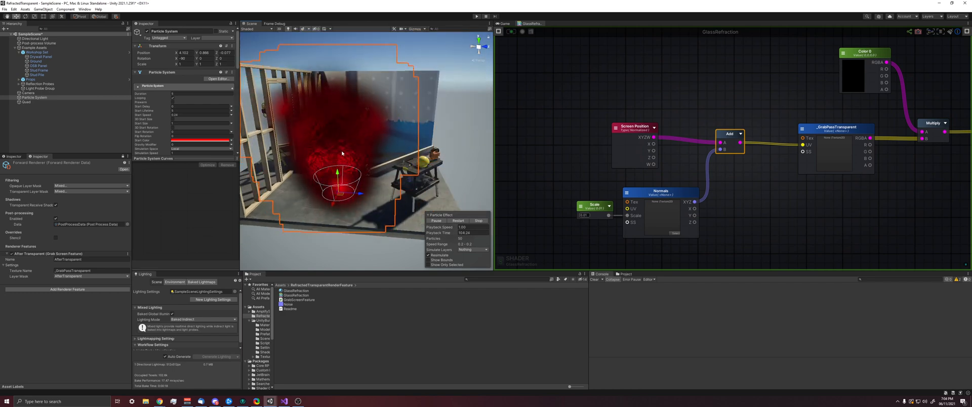
{"action": "scroll", "coordinate": [343, 156], "scroll_direction": "up", "scroll_amount": 4}
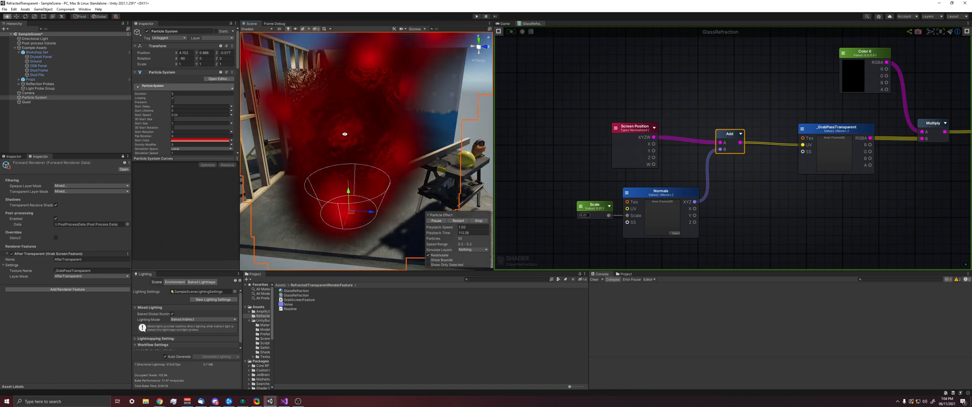
{"action": "right_click_drag", "start_coordinate": [344, 135], "coordinate": [357, 171]}
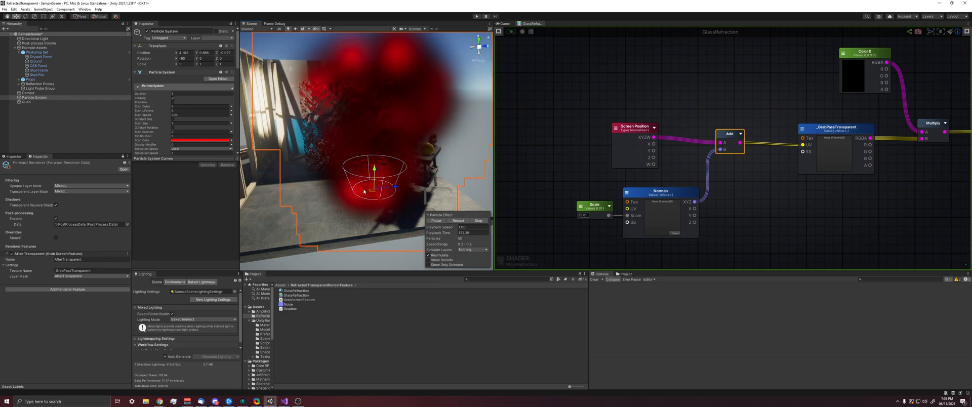
{"action": "scroll", "coordinate": [394, 202], "scroll_direction": "down", "scroll_amount": 1}
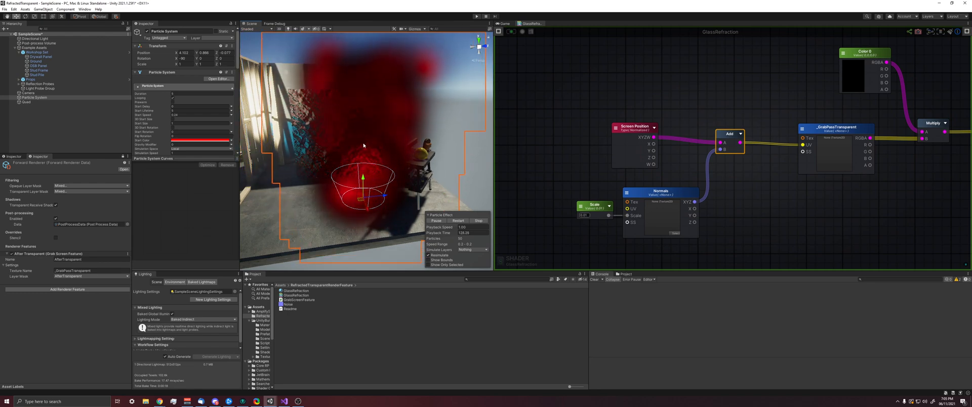
Step: Create a User Layer named AfterTransparentParticles and return to the particle system
{"action": "left_click", "coordinate": [929, 17]}
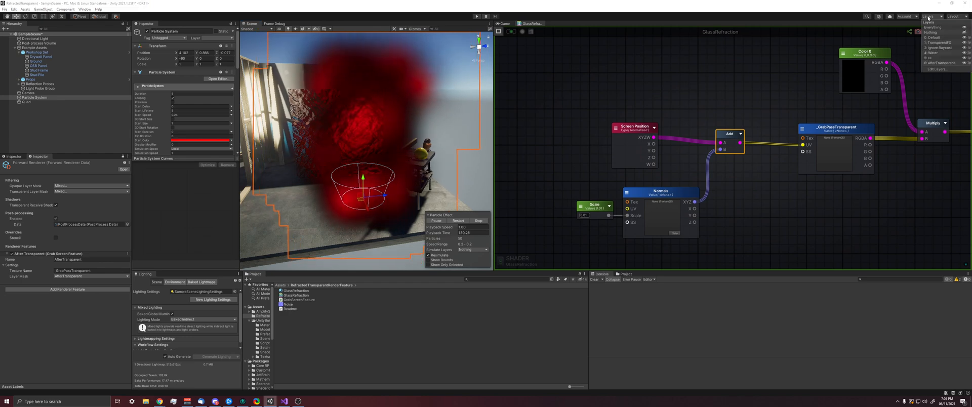
{"action": "left_click", "coordinate": [945, 70]}
{"action": "type", "text": "AfterTranspare"}
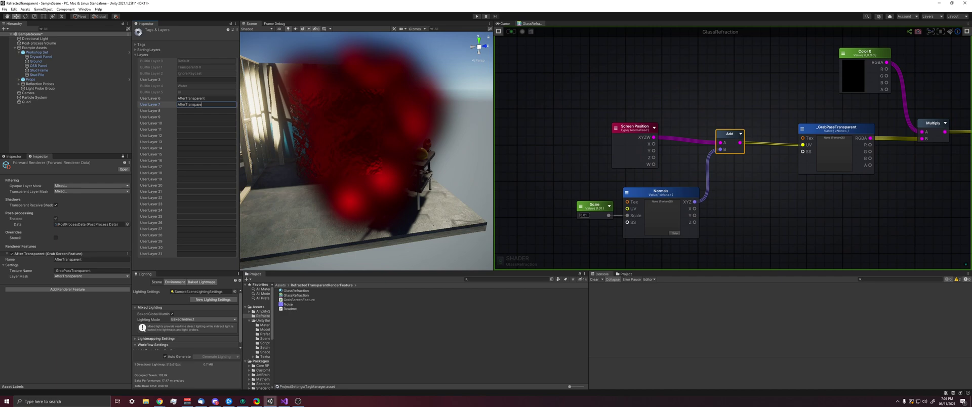
{"action": "type", "text": "ntParticles"}
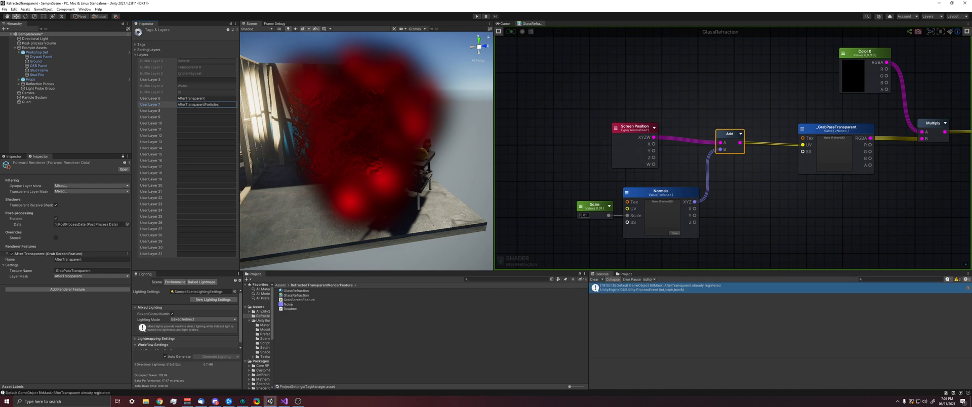
{"action": "left_click", "coordinate": [365, 197]}
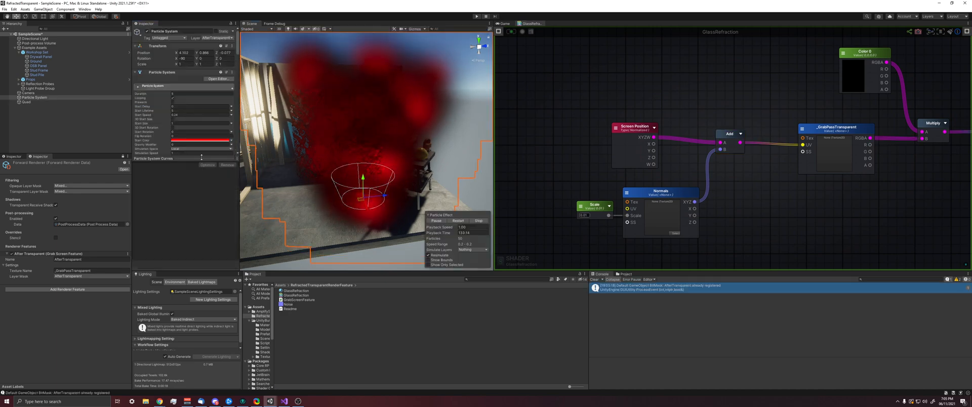
Step: Put the particle system on AfterTransparentParticles and review the renderer's layer masks
{"action": "left_click", "coordinate": [212, 39]}
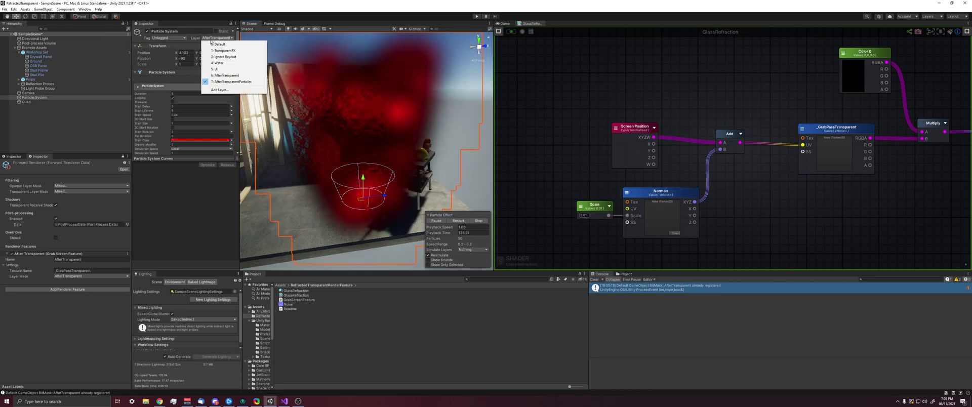
{"action": "left_click", "coordinate": [230, 82]}
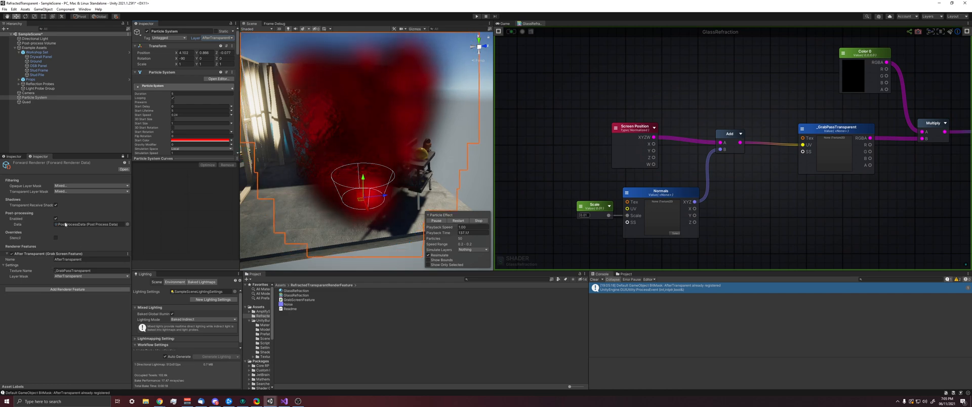
{"action": "left_click", "coordinate": [59, 185]}
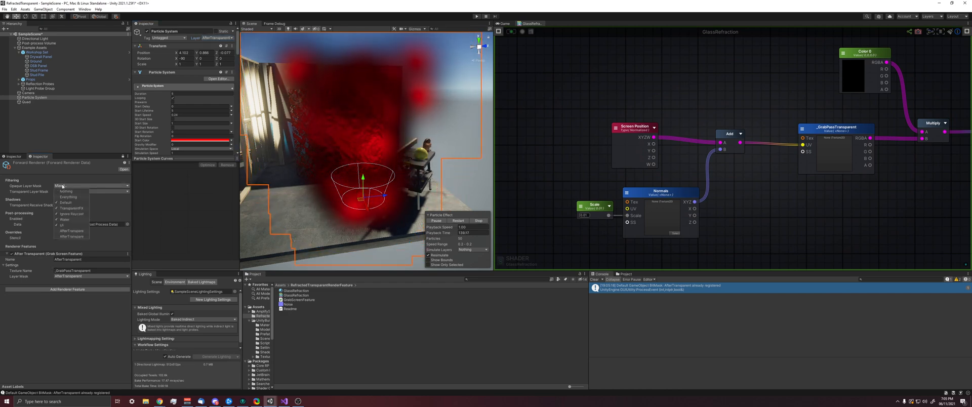
{"action": "left_click", "coordinate": [91, 191]}
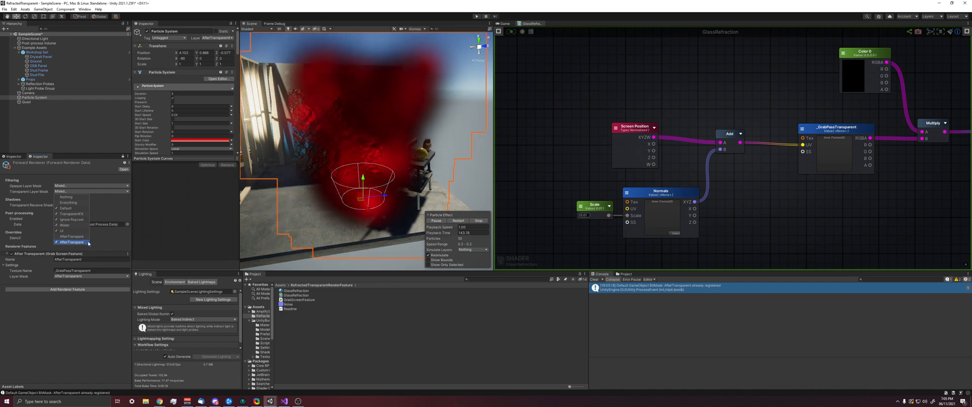
Step: Tick AfterTransparentParticles in the After Transparent render feature's Layer Mask
{"action": "left_click", "coordinate": [71, 241]}
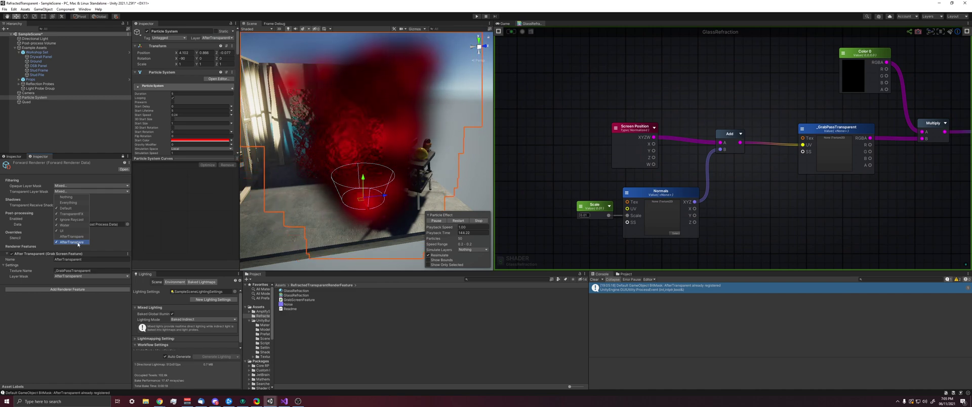
{"action": "left_click", "coordinate": [75, 276]}
{"action": "left_click", "coordinate": [80, 325]}
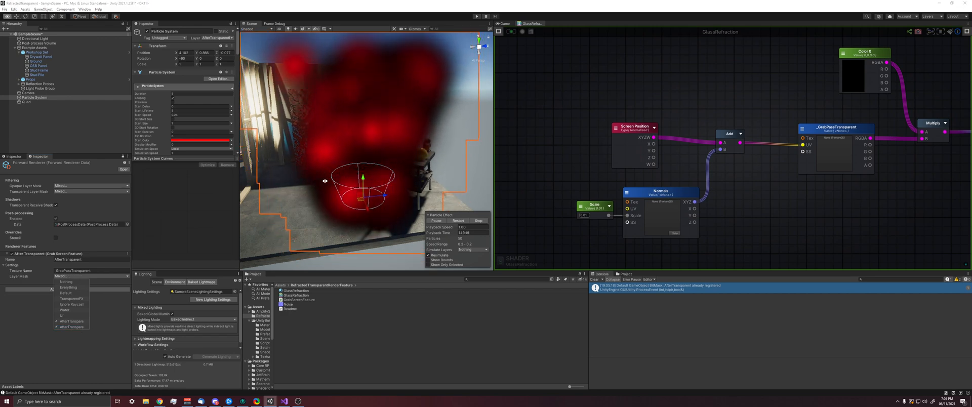
{"action": "mouse_move", "coordinate": [284, 213]}
{"action": "right_mouse_down"}
{"action": "mouse_move", "coordinate": [319, 162]}
{"action": "mouse_move", "coordinate": [318, 185]}
{"action": "right_mouse_up"}
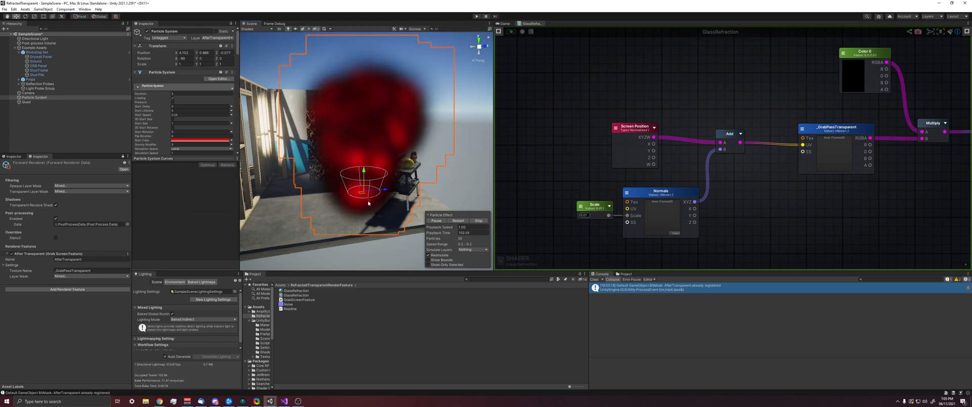
Step: Position the red particle system behind the glass quad and widen the scene view to inspect the distorted smoke
{"action": "left_click_drag", "start_coordinate": [368, 204], "coordinate": [348, 186]}
{"action": "mouse_move", "coordinate": [310, 196]}
{"action": "right_mouse_down"}
{"action": "mouse_move", "coordinate": [354, 190]}
{"action": "mouse_move", "coordinate": [331, 212]}
{"action": "right_mouse_up"}
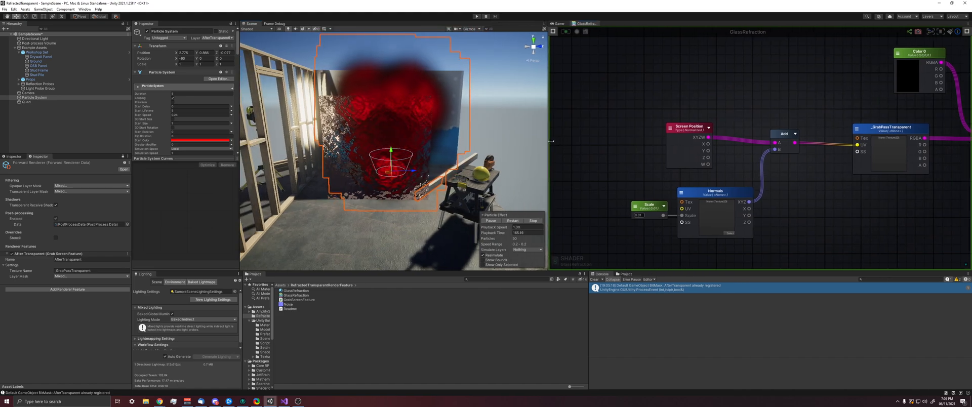
{"action": "left_click_drag", "start_coordinate": [495, 147], "coordinate": [567, 147]}
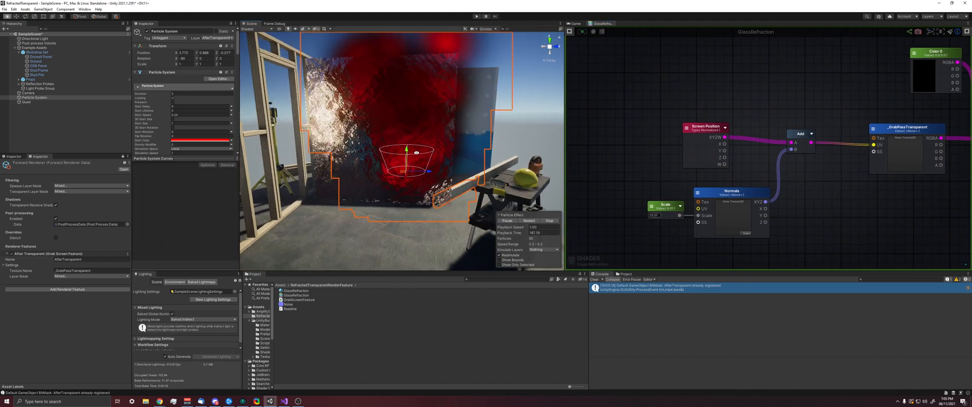